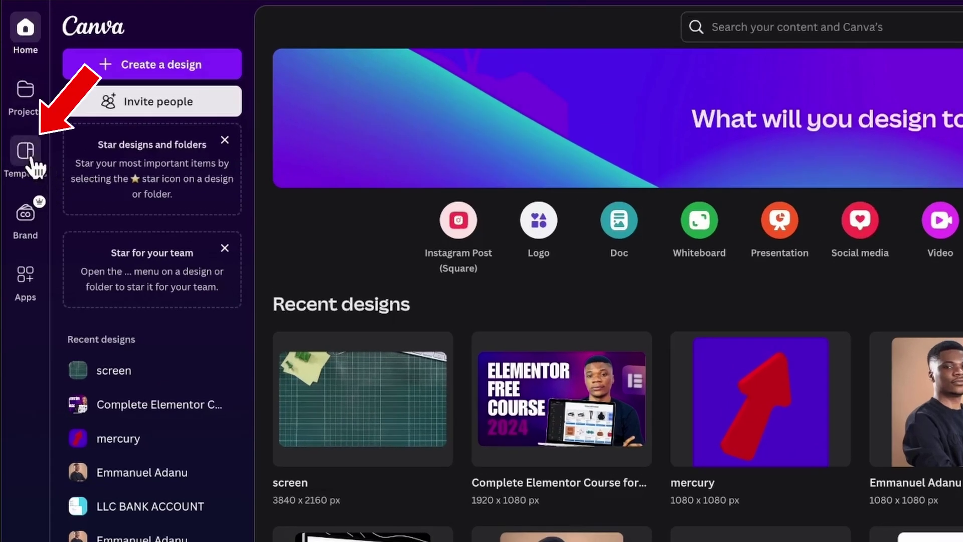
Search templates for 'Youtube intro' and open the Black and White Modern Animated Vlog YouTube Intro template.
{"action": "left_click", "coordinate": [20, 163]}
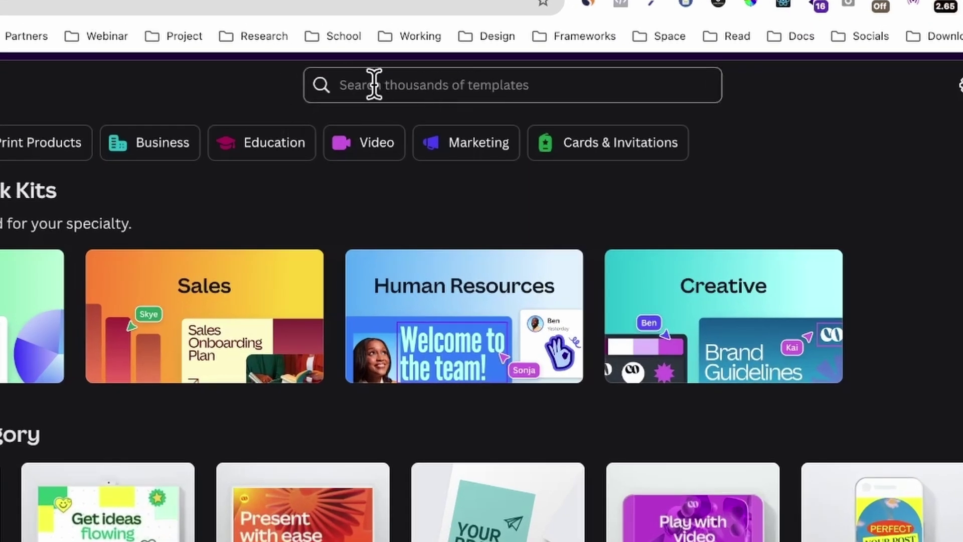
{"action": "left_click", "coordinate": [374, 84]}
{"action": "type", "text": "Y"}
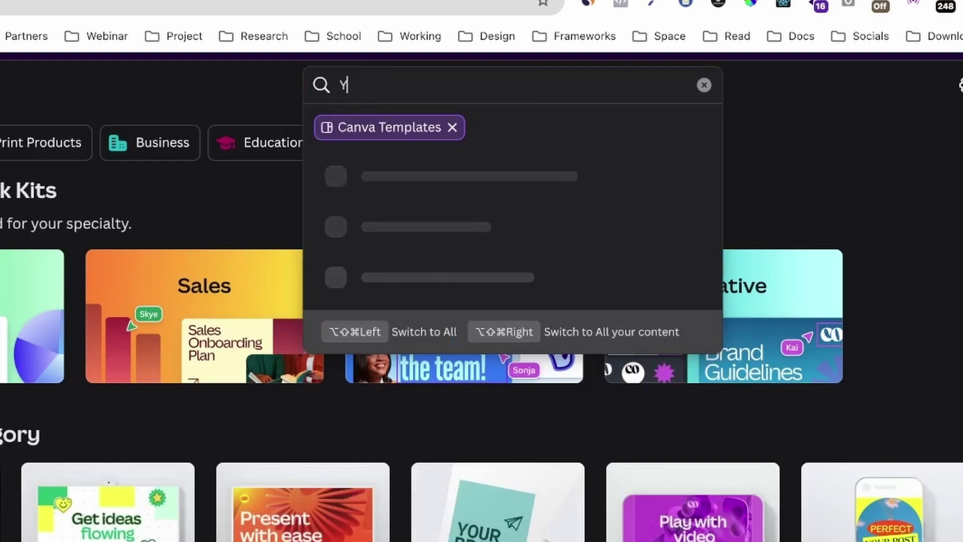
{"action": "type", "text": "outube intro"}
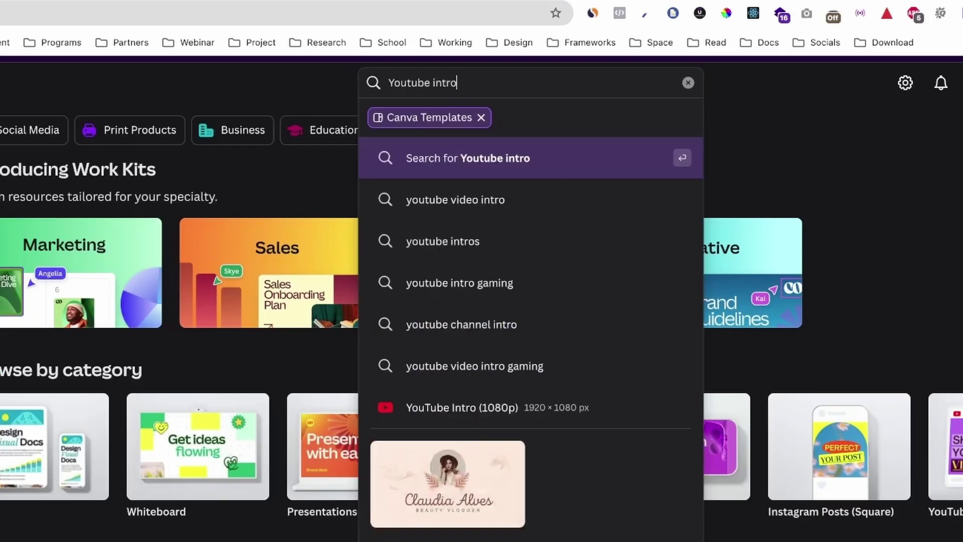
{"action": "key", "text": "Return"}
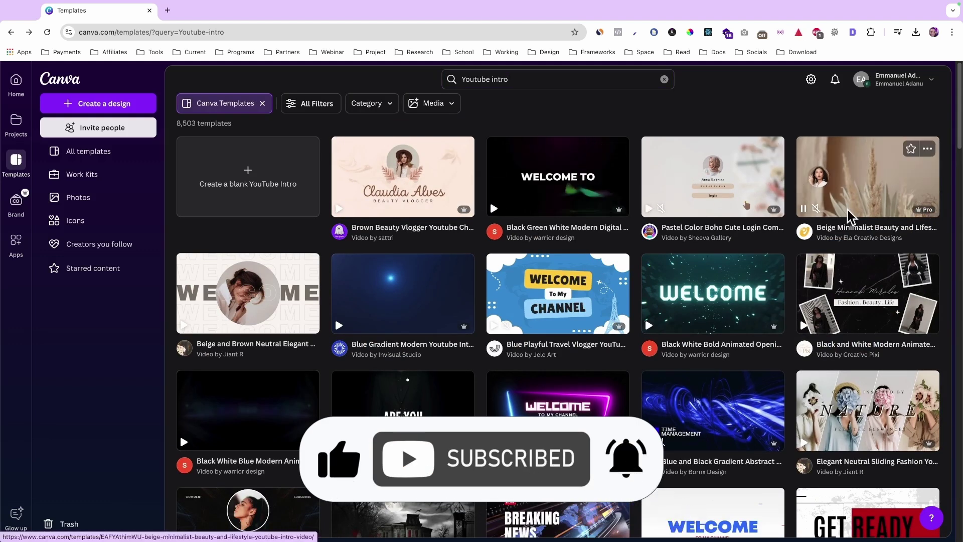
{"action": "scroll", "coordinate": [827, 273], "scroll_direction": "down", "scroll_amount": 1}
{"action": "scroll", "coordinate": [827, 274], "scroll_direction": "down", "scroll_amount": 1}
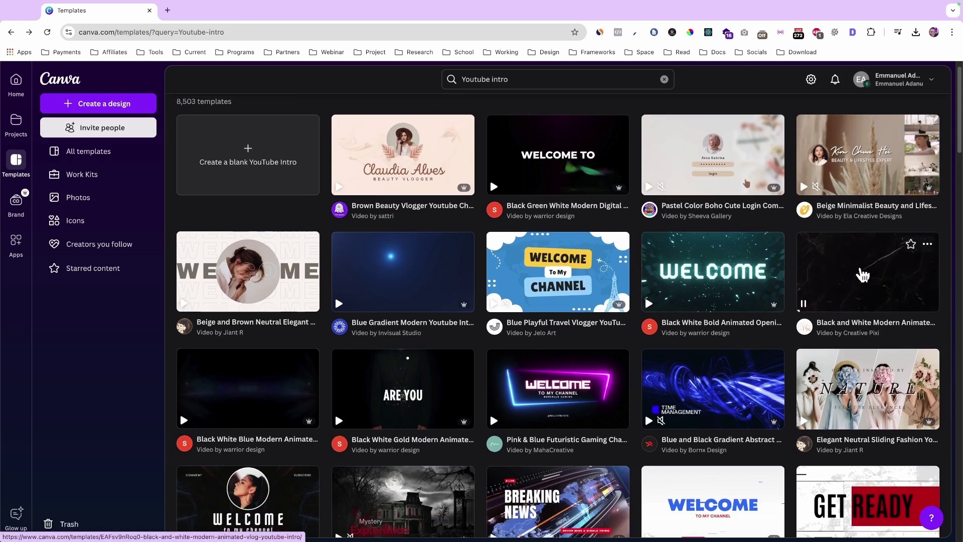
{"action": "left_click", "coordinate": [867, 291]}
Browse similar templates and open the White Creative Daily Vlog Intro Outro 'day in my life' template.
{"action": "left_click", "coordinate": [374, 351]}
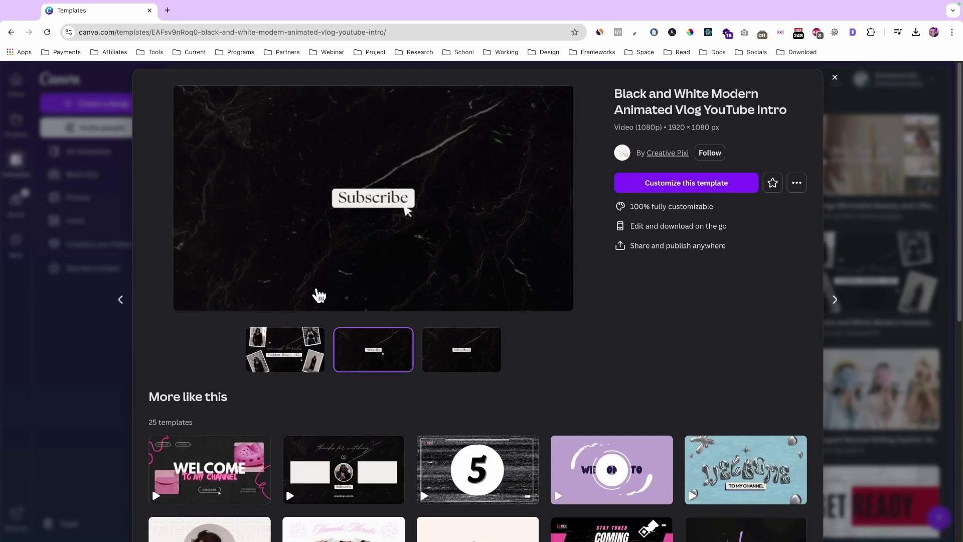
{"action": "scroll", "coordinate": [318, 294], "scroll_direction": "down", "scroll_amount": 3}
{"action": "mouse_move", "coordinate": [393, 315]}
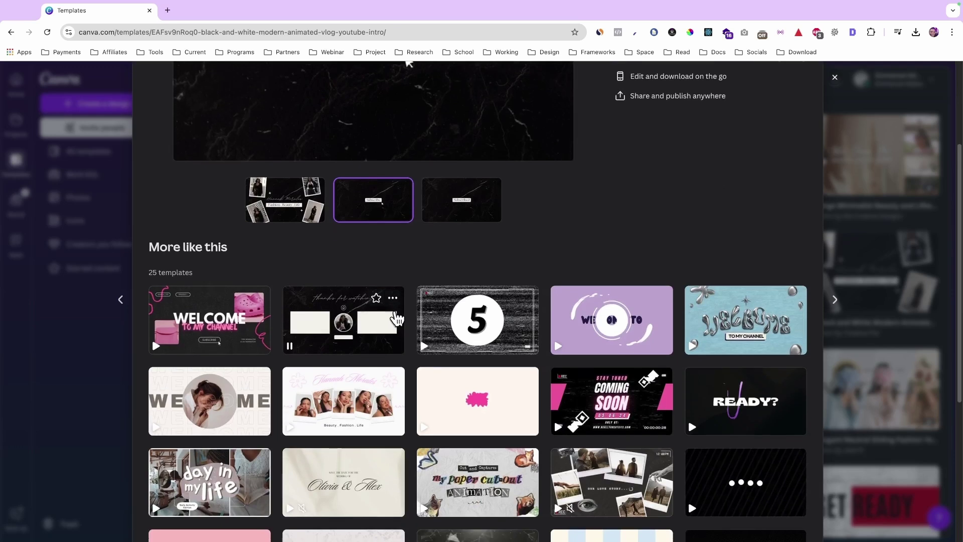
{"action": "scroll", "coordinate": [396, 316], "scroll_direction": "down", "scroll_amount": 2}
{"action": "mouse_move", "coordinate": [471, 330]}
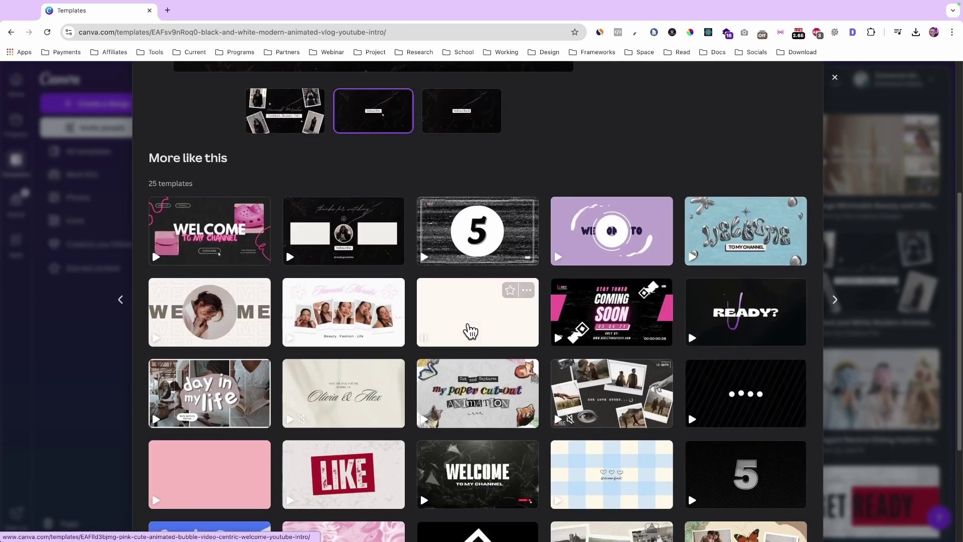
{"action": "scroll", "coordinate": [470, 331], "scroll_direction": "up", "scroll_amount": 5}
{"action": "scroll", "coordinate": [467, 432], "scroll_direction": "down", "scroll_amount": 7}
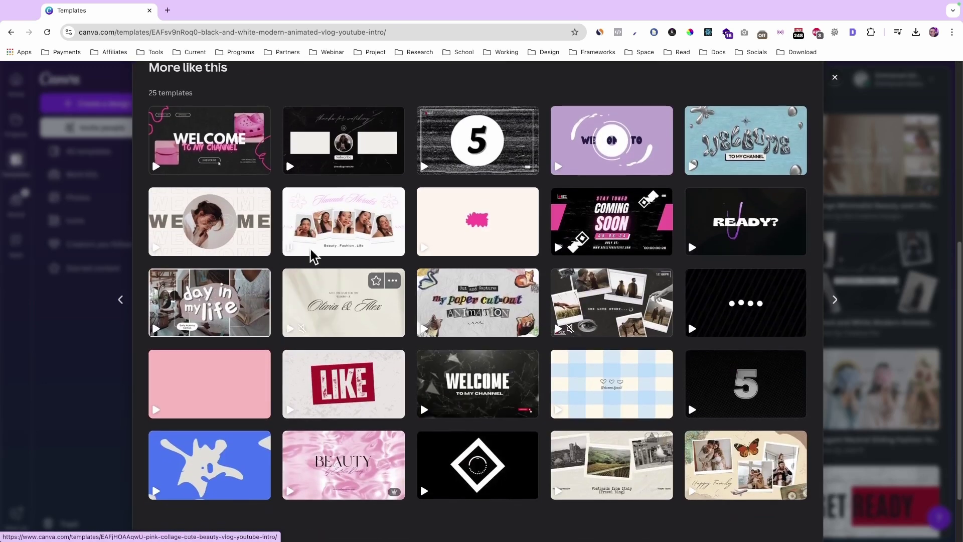
{"action": "mouse_move", "coordinate": [205, 310]}
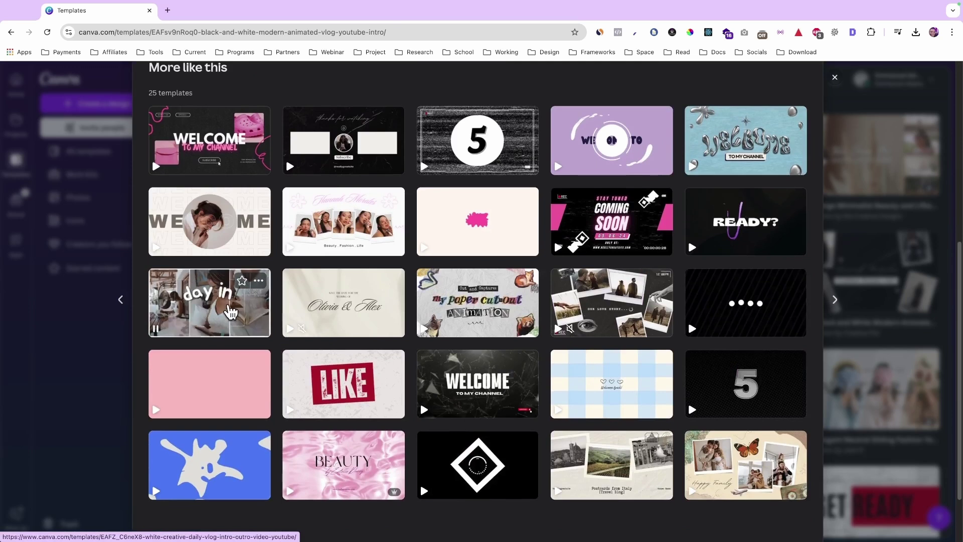
{"action": "left_click", "coordinate": [209, 301]}
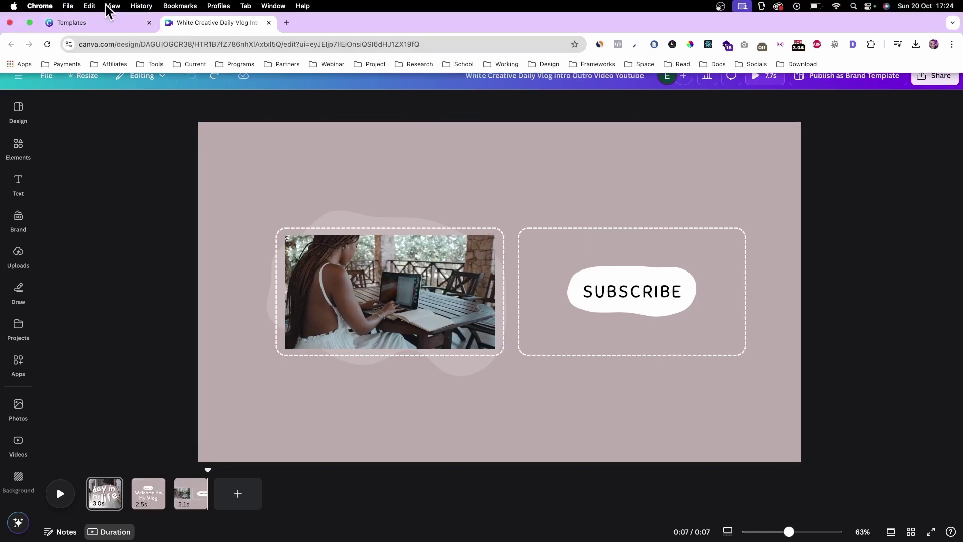
{"action": "left_click", "coordinate": [95, 12]}
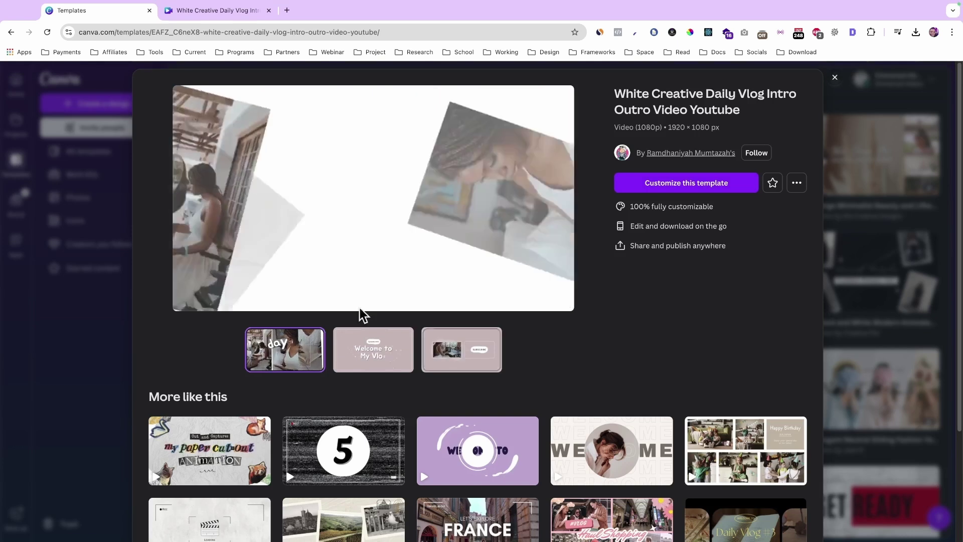
Return to the design and select the three videos on the first page.
{"action": "key", "text": "Escape"}
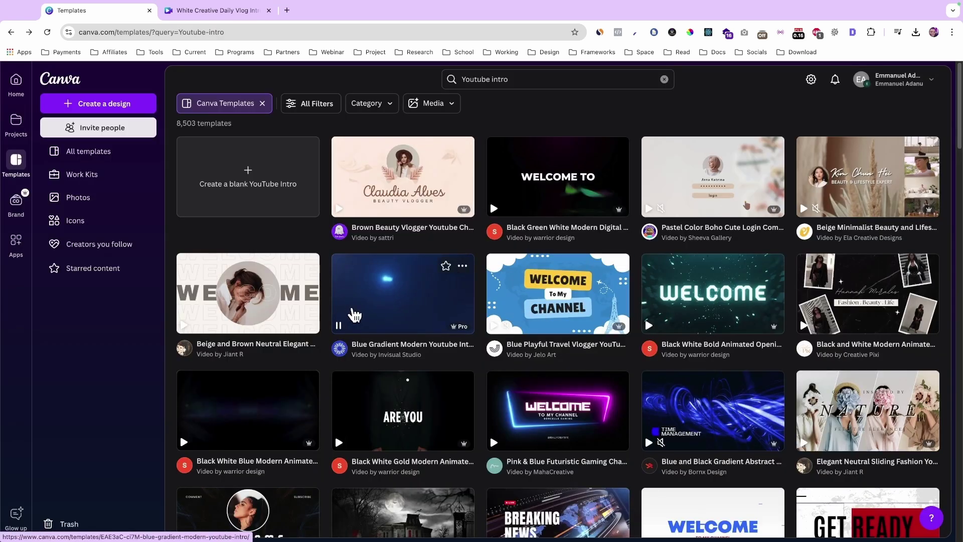
{"action": "left_click", "coordinate": [239, 12]}
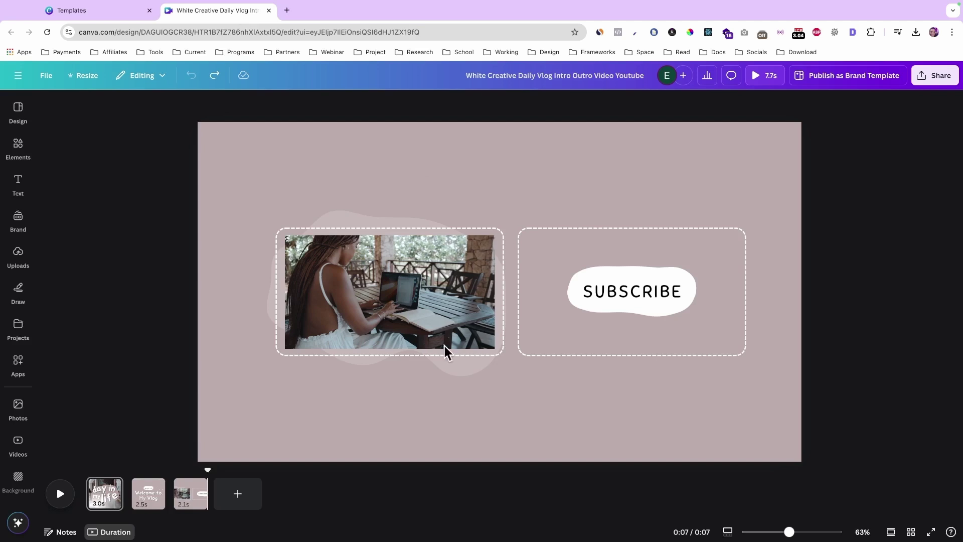
{"action": "left_click", "coordinate": [248, 168]}
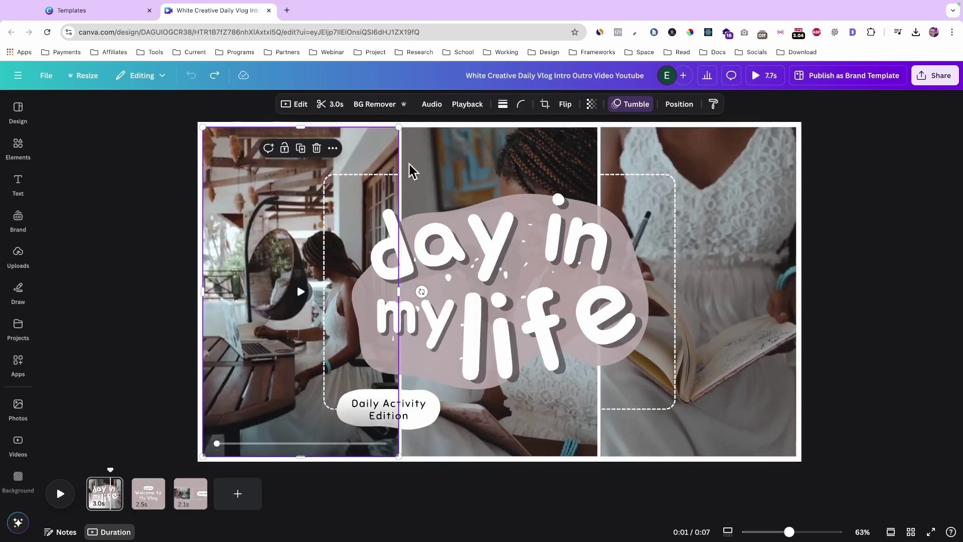
{"action": "left_click", "coordinate": [425, 165]}
{"action": "left_click", "coordinate": [636, 152]}
{"action": "left_click", "coordinate": [242, 165]}
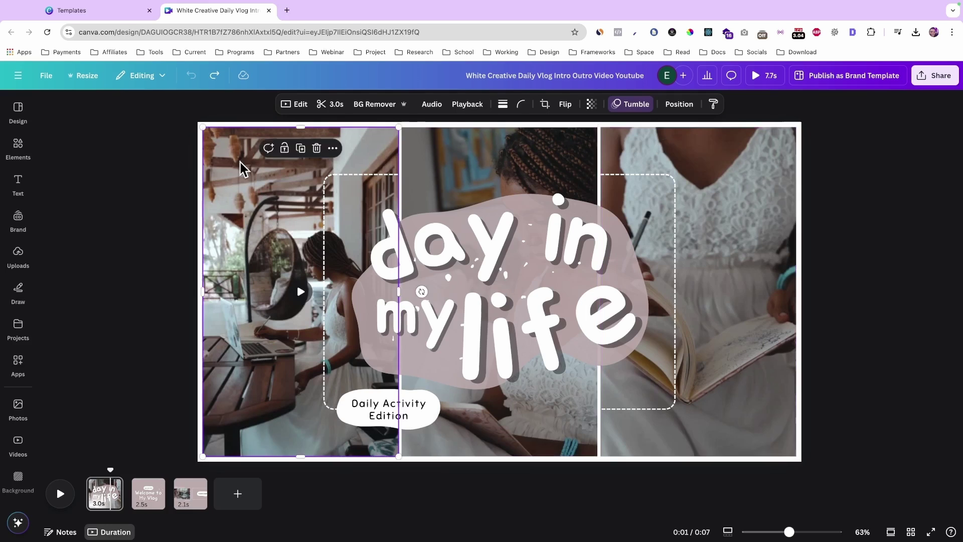
Replace the first page's left, middle and right videos with the 12.0s, 15.8s and 11.6s uploaded clips.
{"action": "left_click", "coordinate": [21, 266]}
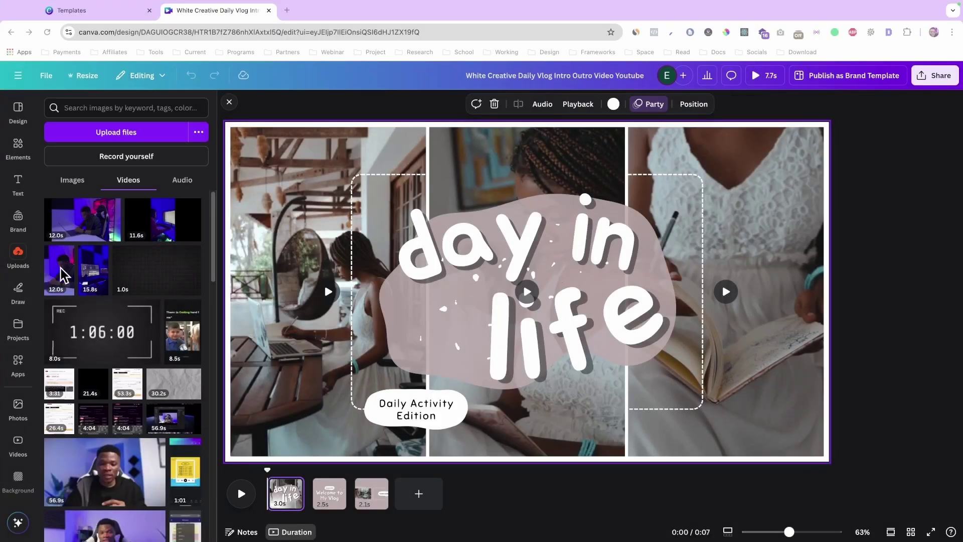
{"action": "left_click_drag", "start_coordinate": [68, 278], "coordinate": [304, 245]}
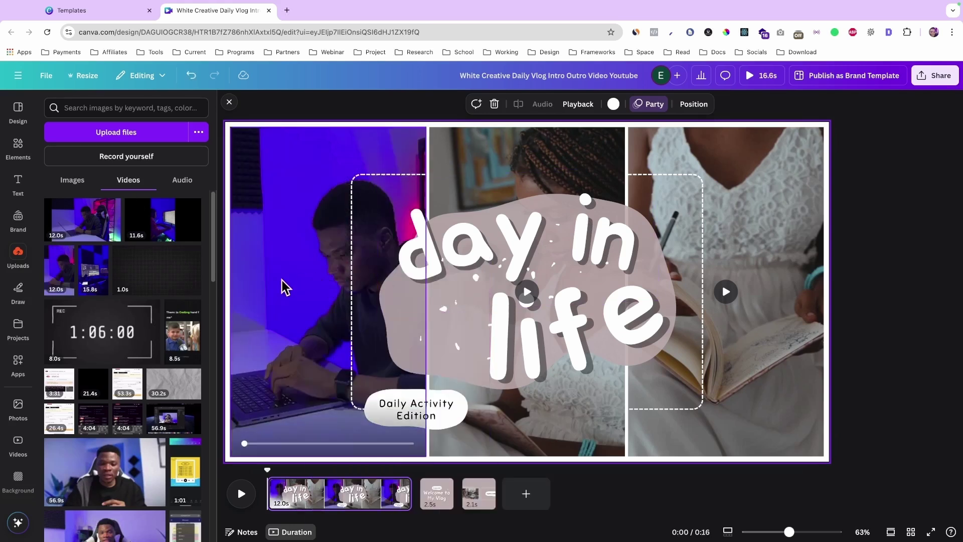
{"action": "left_click", "coordinate": [99, 276]}
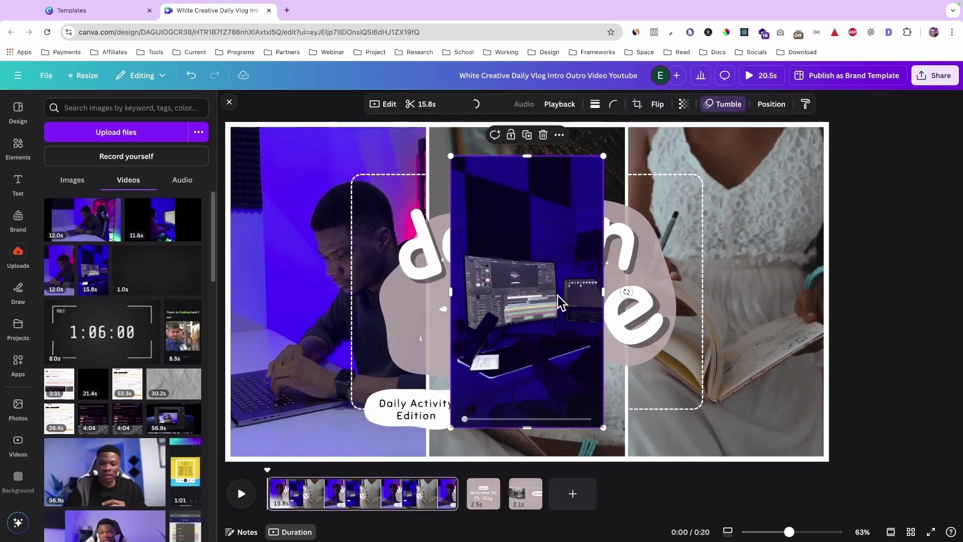
{"action": "left_click_drag", "start_coordinate": [503, 184], "coordinate": [542, 145]}
{"action": "left_click_drag", "start_coordinate": [66, 231], "coordinate": [652, 165]}
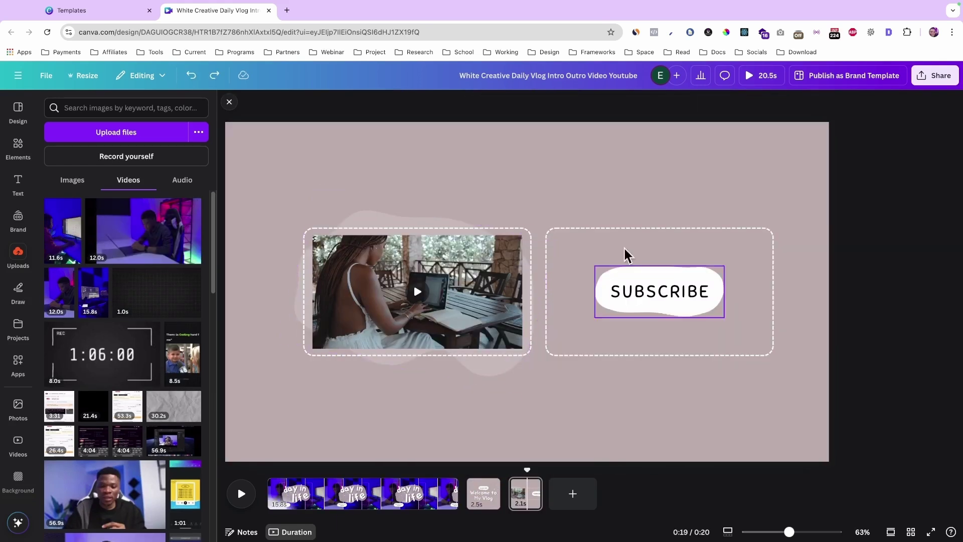
Put the 12.0s clip in the last page's frame, flip it horizontally and enlarge its crop.
{"action": "left_click_drag", "start_coordinate": [157, 215], "coordinate": [451, 304]}
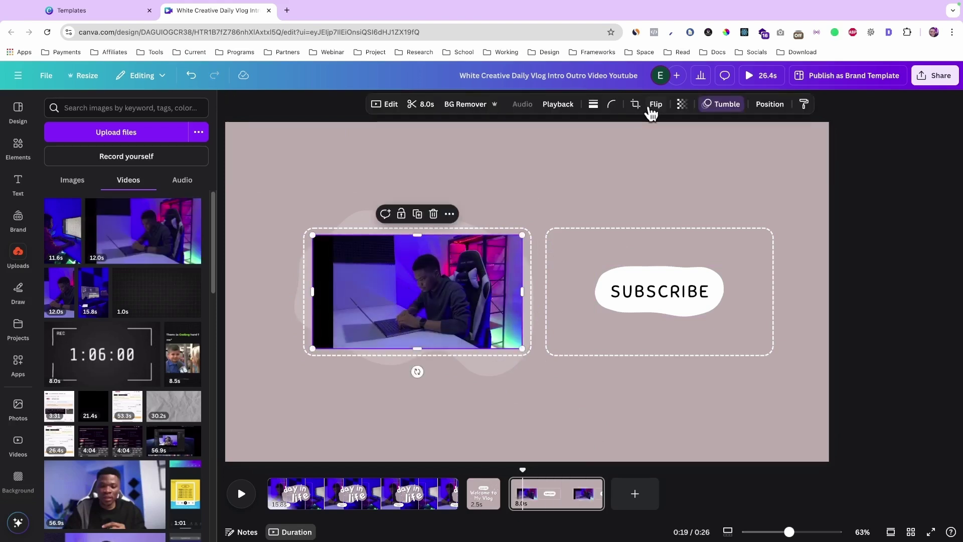
{"action": "left_click", "coordinate": [654, 105]}
{"action": "left_click", "coordinate": [651, 130]}
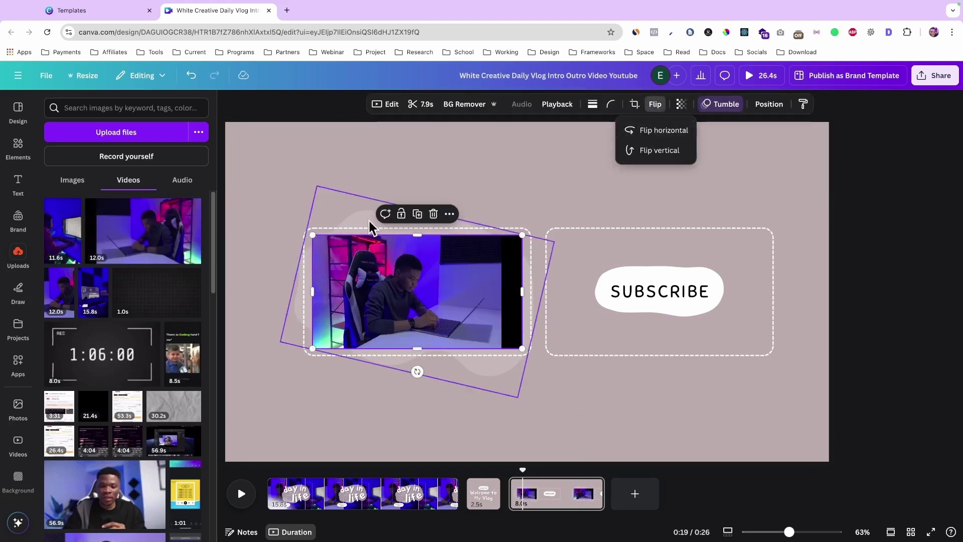
{"action": "double_click", "coordinate": [454, 299]}
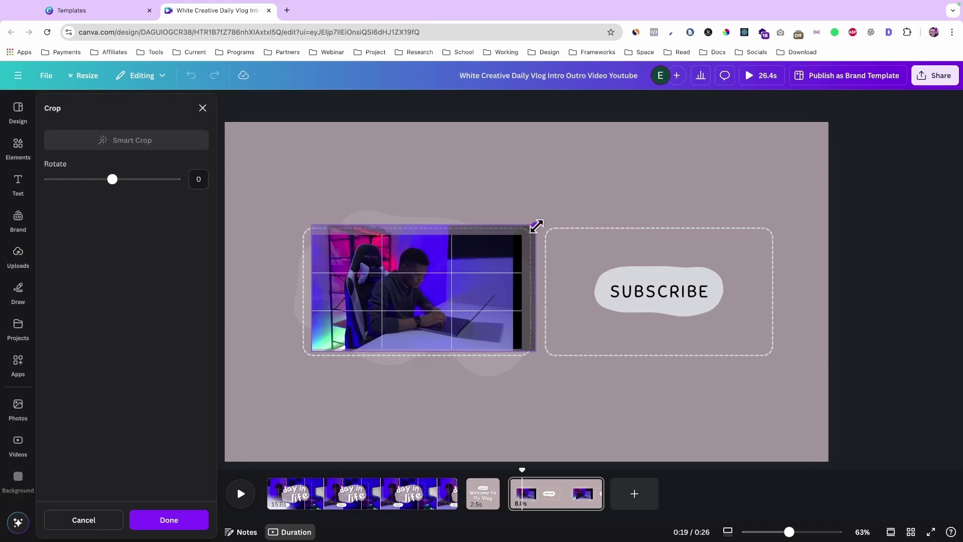
{"action": "left_click_drag", "start_coordinate": [521, 235], "coordinate": [553, 215]}
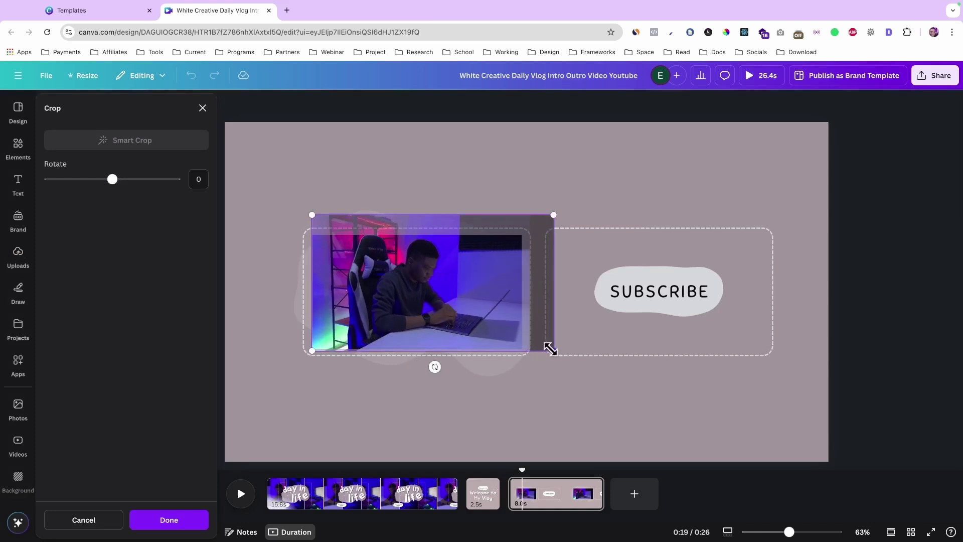
{"action": "left_click_drag", "start_coordinate": [549, 349], "coordinate": [576, 363]}
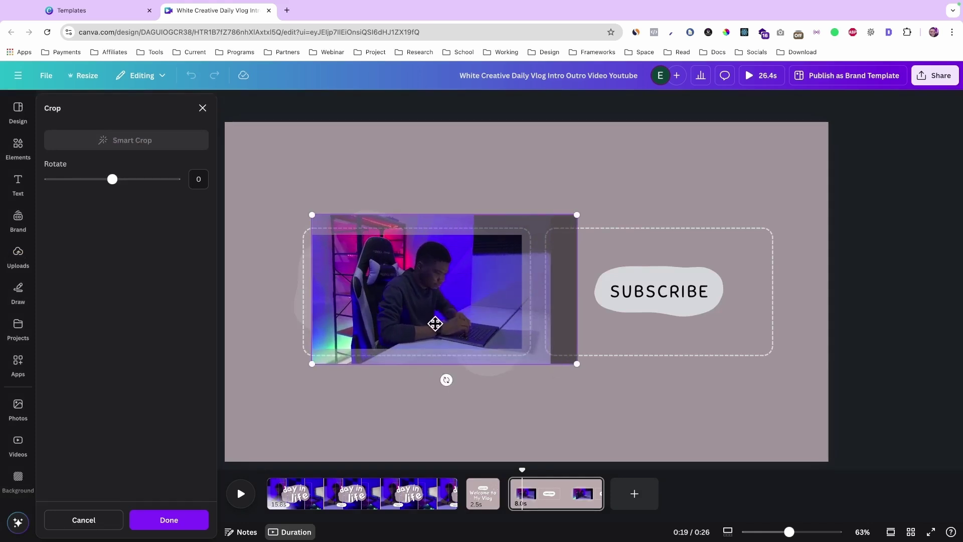
{"action": "left_click", "coordinate": [502, 422]}
{"action": "left_click", "coordinate": [503, 422]}
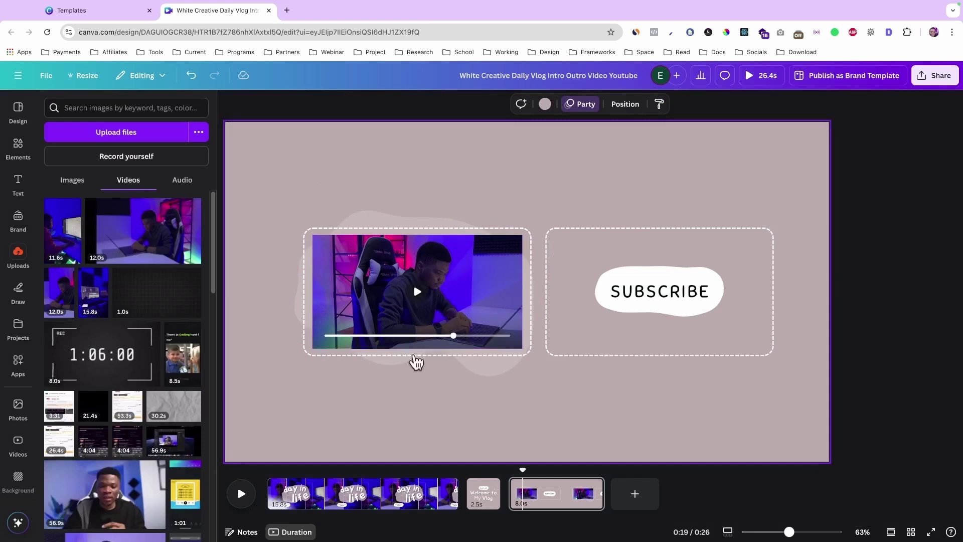
{"action": "left_click", "coordinate": [307, 489]}
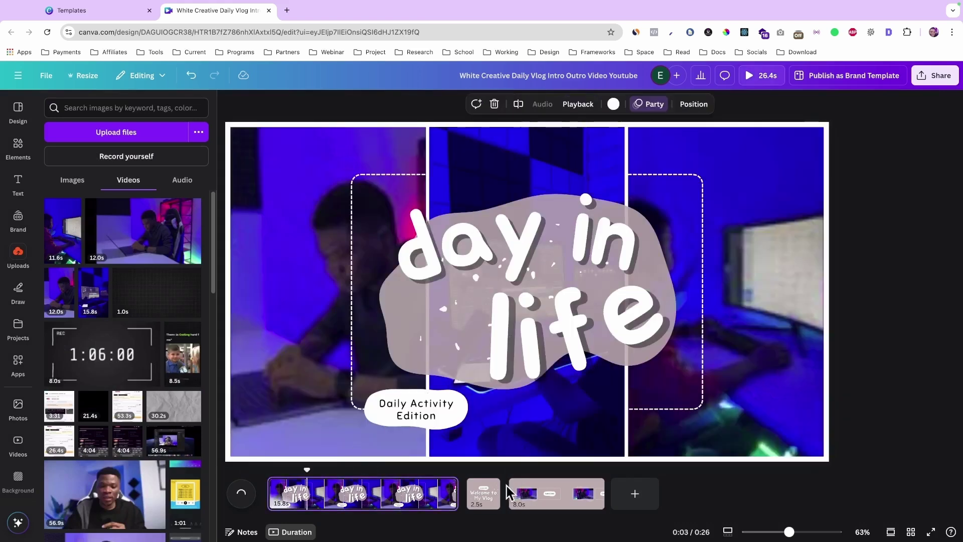
Recolour the day in life blob on the opening page to purple #C798EE.
{"action": "left_click", "coordinate": [565, 499]}
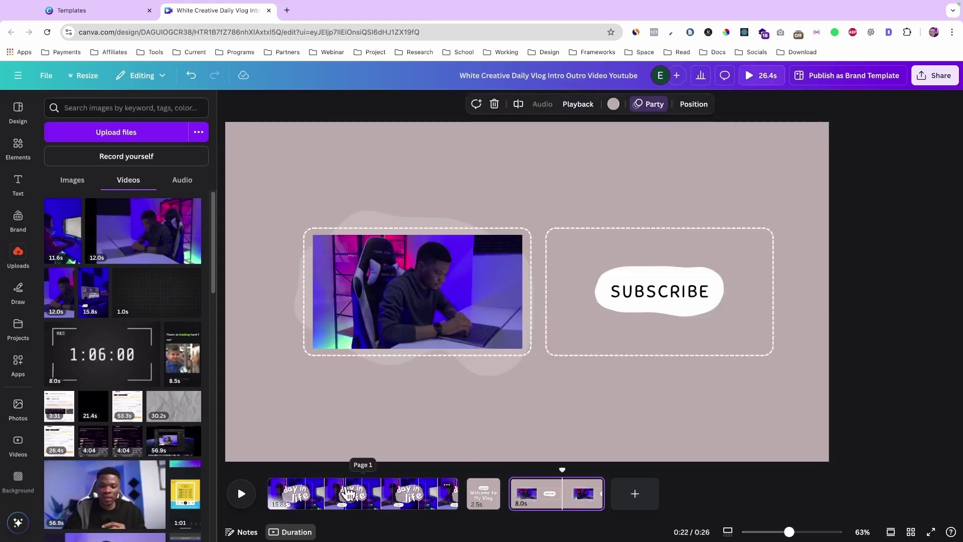
{"action": "left_click", "coordinate": [333, 494]}
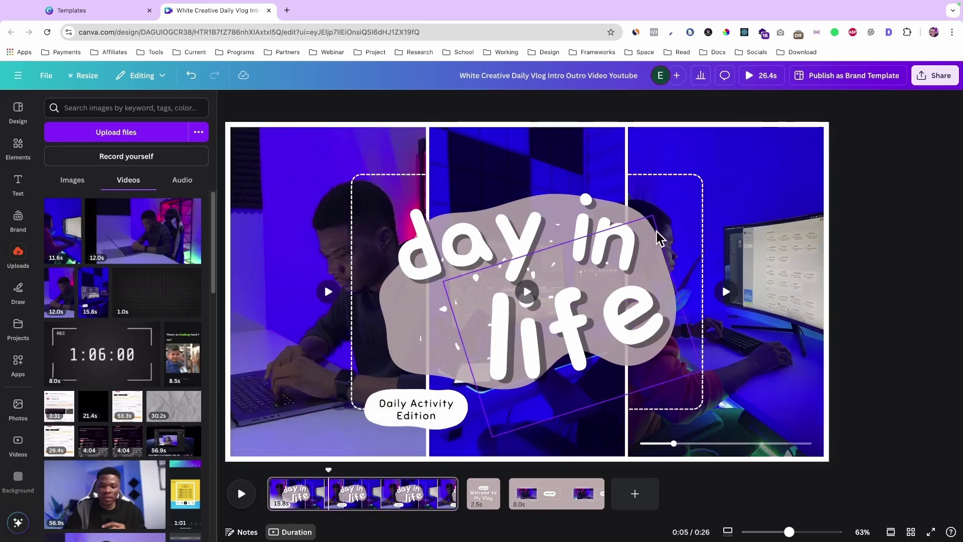
{"action": "left_click", "coordinate": [396, 349]}
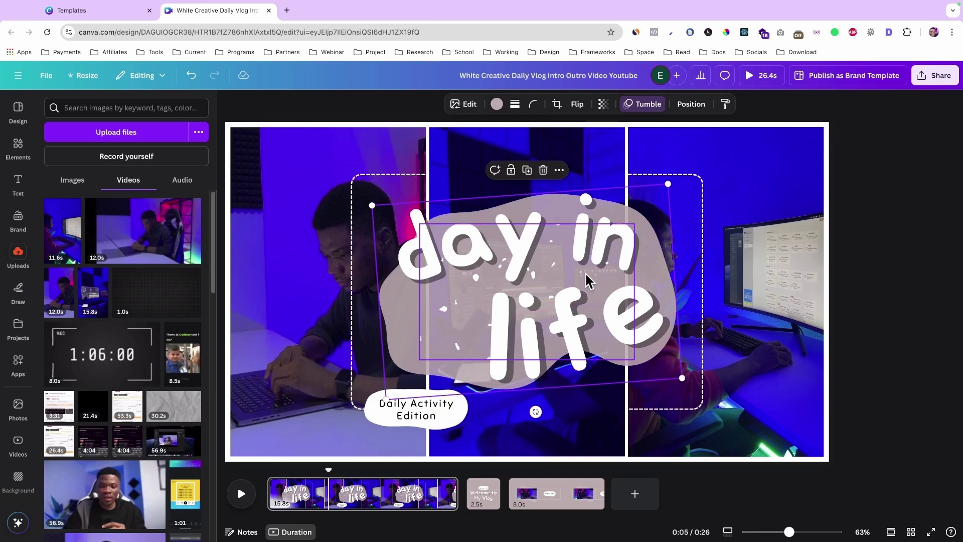
{"action": "key", "text": "ctrl+z"}
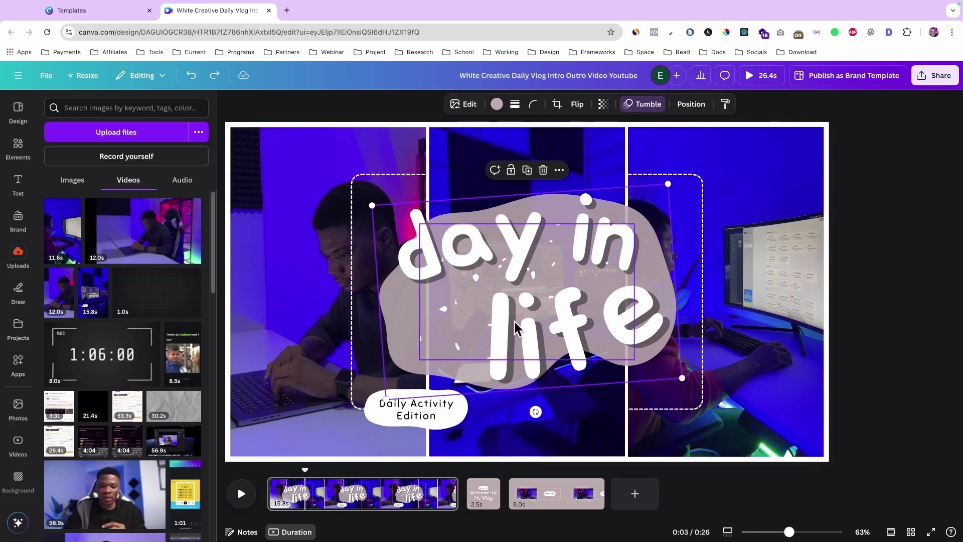
{"action": "left_click", "coordinate": [497, 105]}
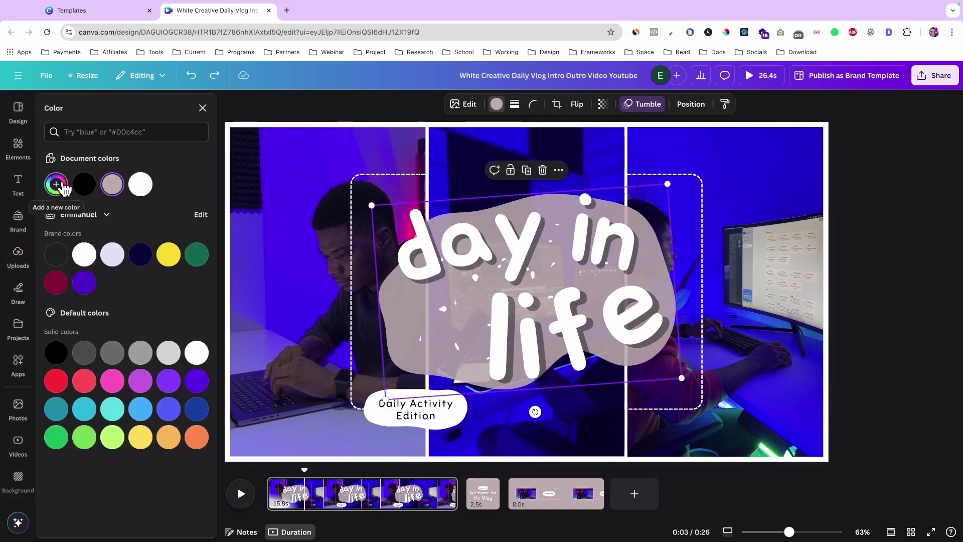
{"action": "left_click", "coordinate": [56, 184]}
{"action": "type", "text": "#C798EE"}
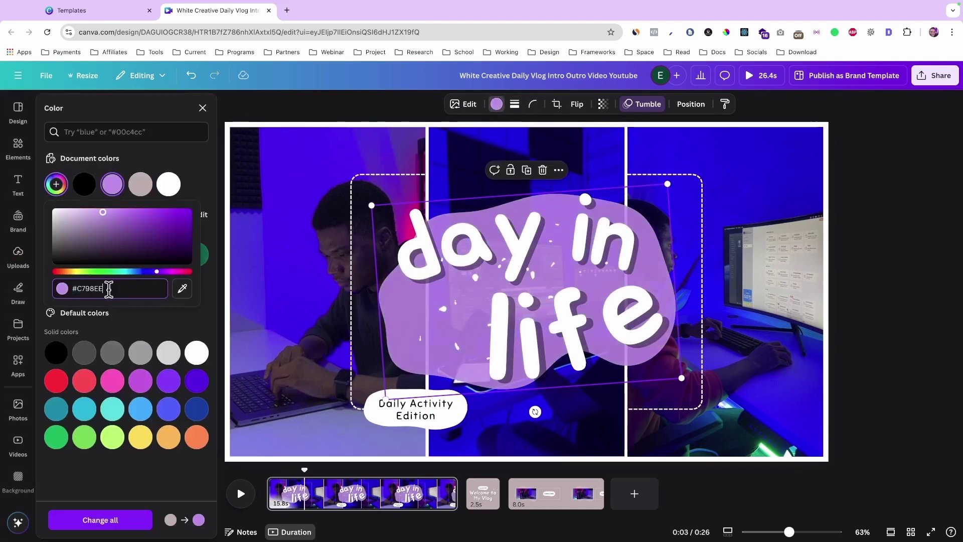
{"action": "left_click", "coordinate": [911, 329]}
Make the Welcome to My Vlog page background and its blob purple #C798EE.
{"action": "left_click", "coordinate": [484, 503]}
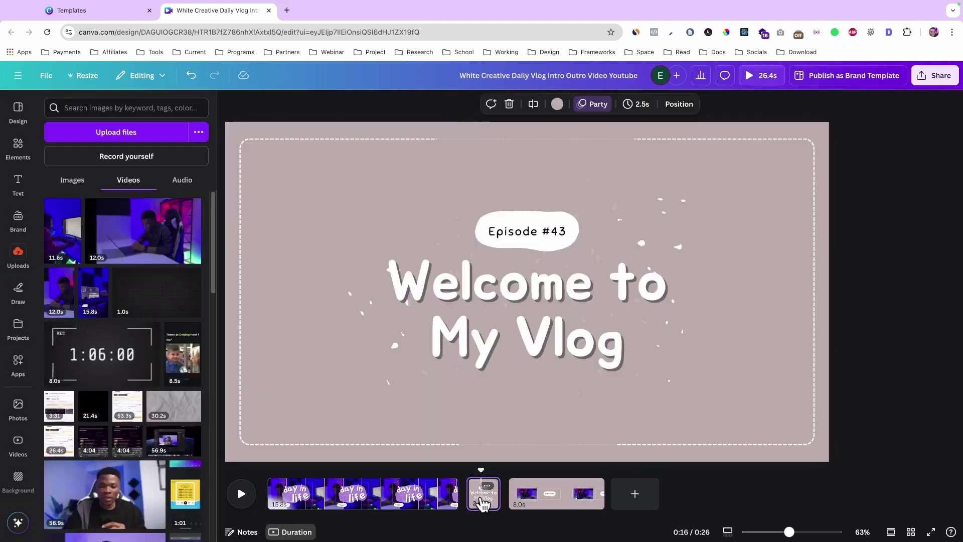
{"action": "left_click", "coordinate": [555, 104]}
{"action": "left_click", "coordinate": [57, 185]}
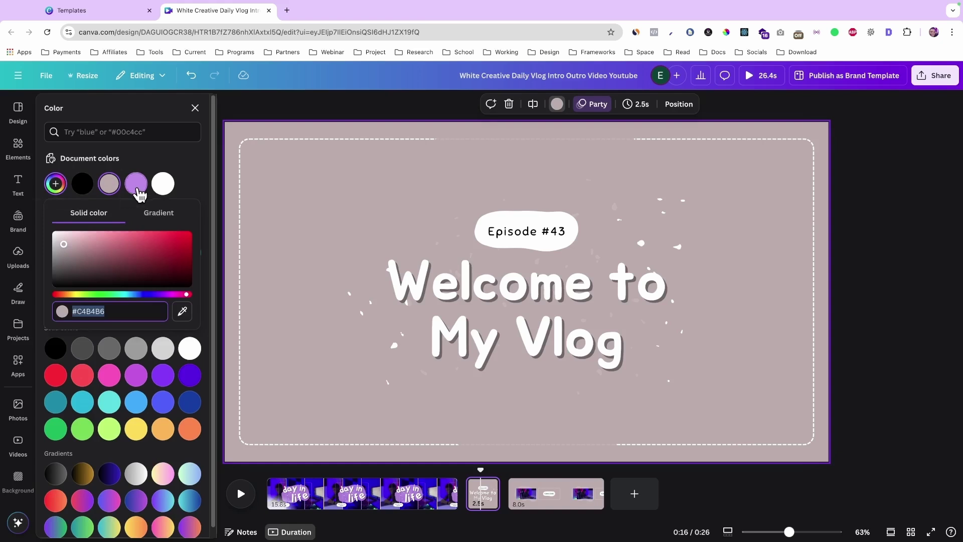
{"action": "left_click", "coordinate": [138, 187]}
{"action": "left_click", "coordinate": [538, 172]}
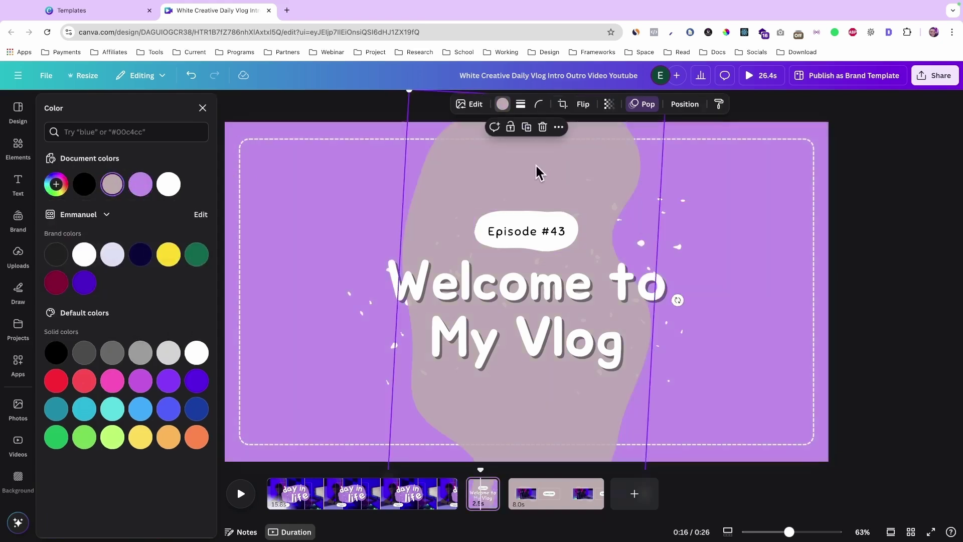
{"action": "left_click", "coordinate": [140, 193]}
{"action": "left_click", "coordinate": [546, 494]}
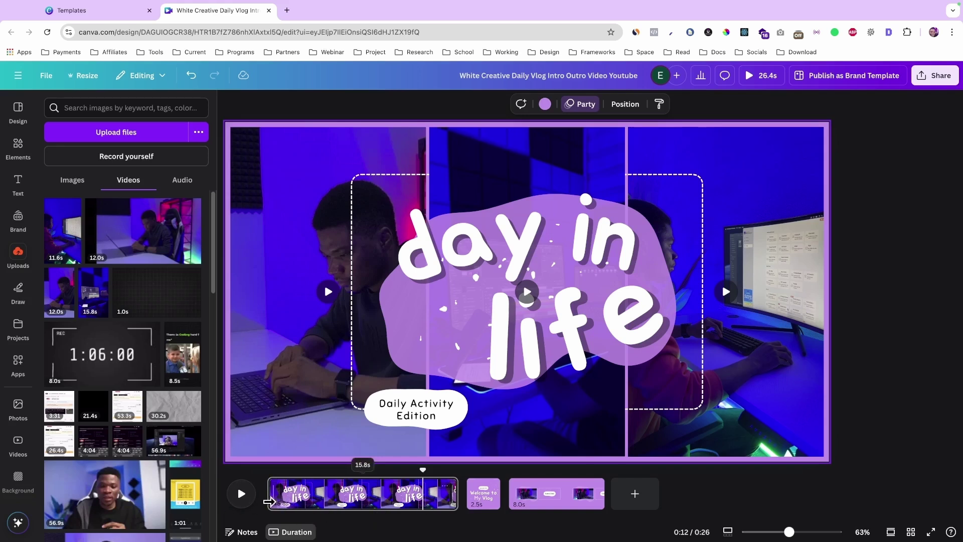
Trim the opening page to about 3.5s and the subscribe page to 3.0s in the timeline.
{"action": "left_click", "coordinate": [329, 522]}
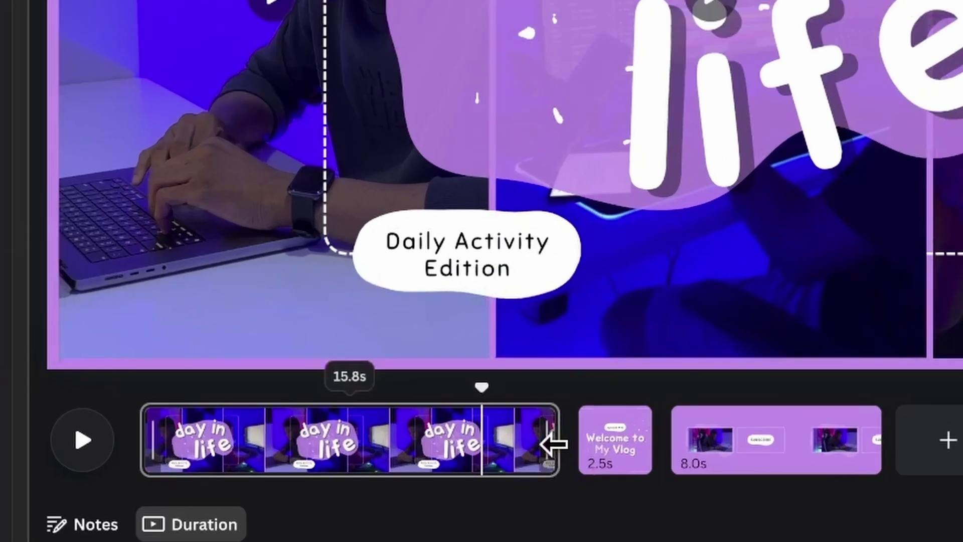
{"action": "left_click_drag", "start_coordinate": [454, 494], "coordinate": [436, 494]}
{"action": "left_click_drag", "start_coordinate": [511, 442], "coordinate": [236, 456]}
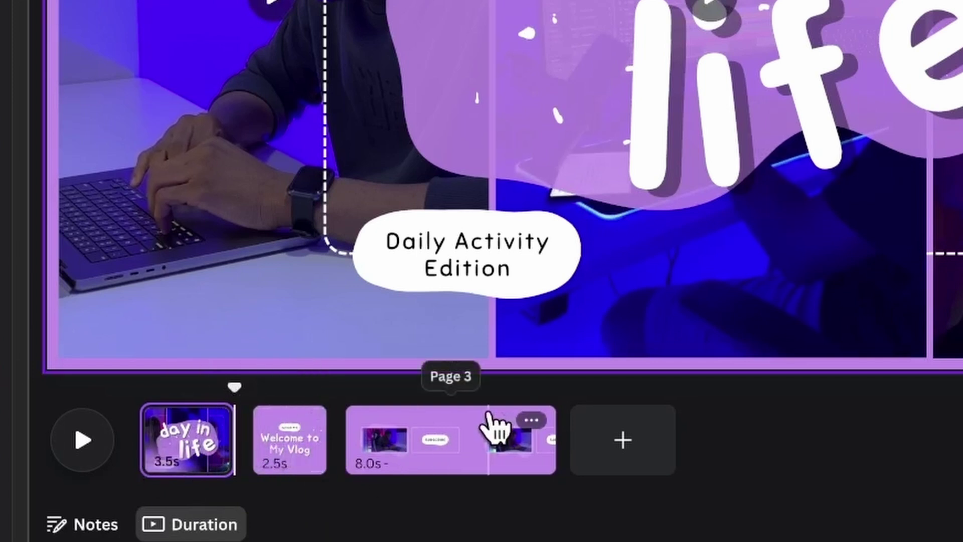
{"action": "left_click_drag", "start_coordinate": [530, 440], "coordinate": [423, 435]}
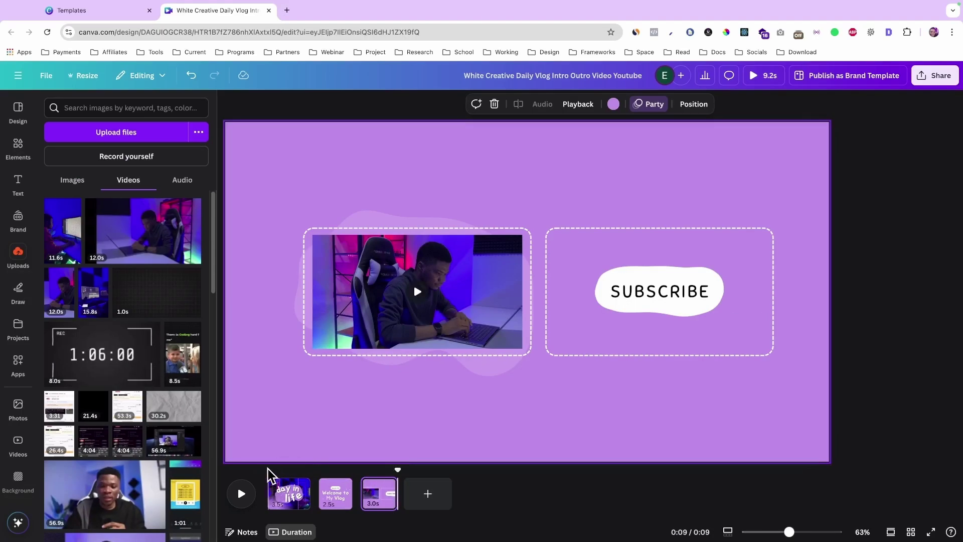
{"action": "left_click", "coordinate": [273, 494]}
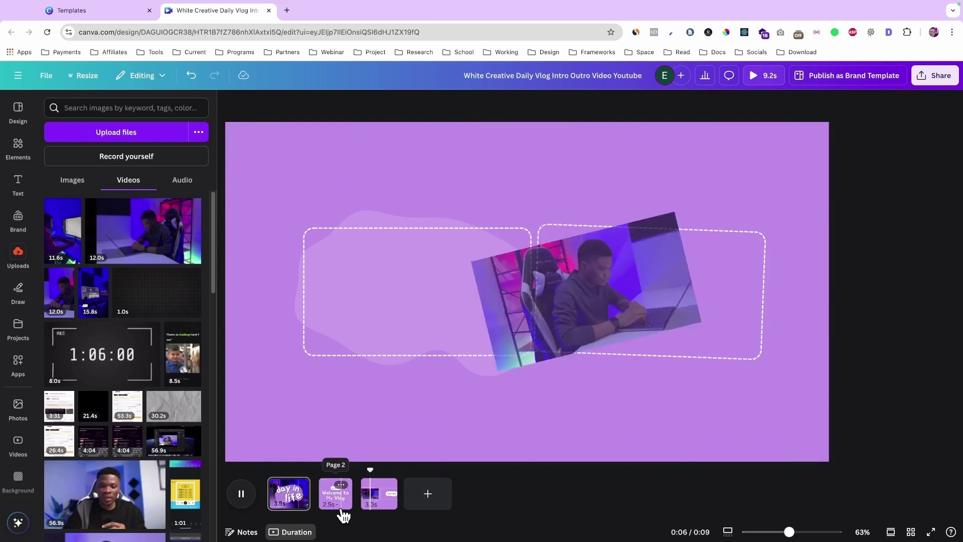
Delete the Daily Activity Edition label from the opening page.
{"action": "left_click", "coordinate": [456, 438]}
{"action": "left_click", "coordinate": [434, 415]}
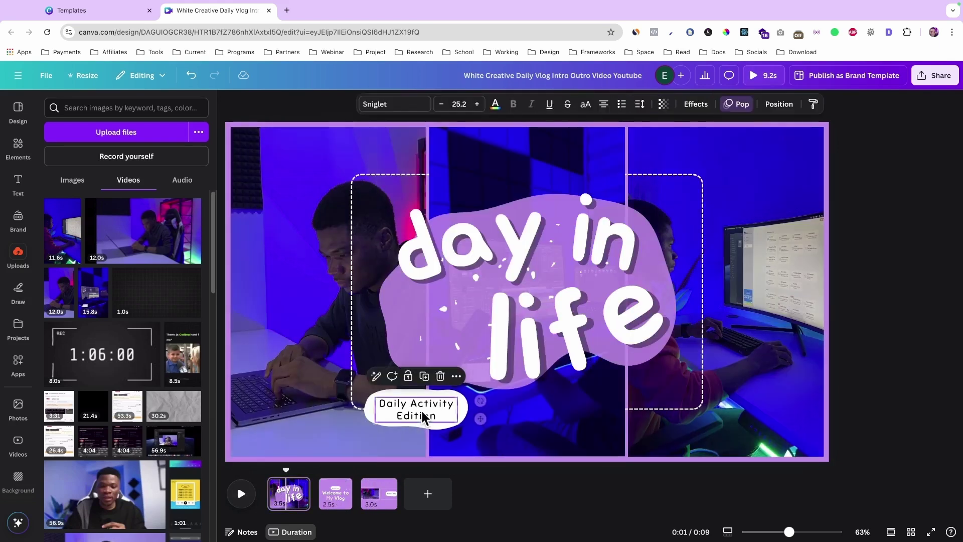
{"action": "key", "text": "Delete"}
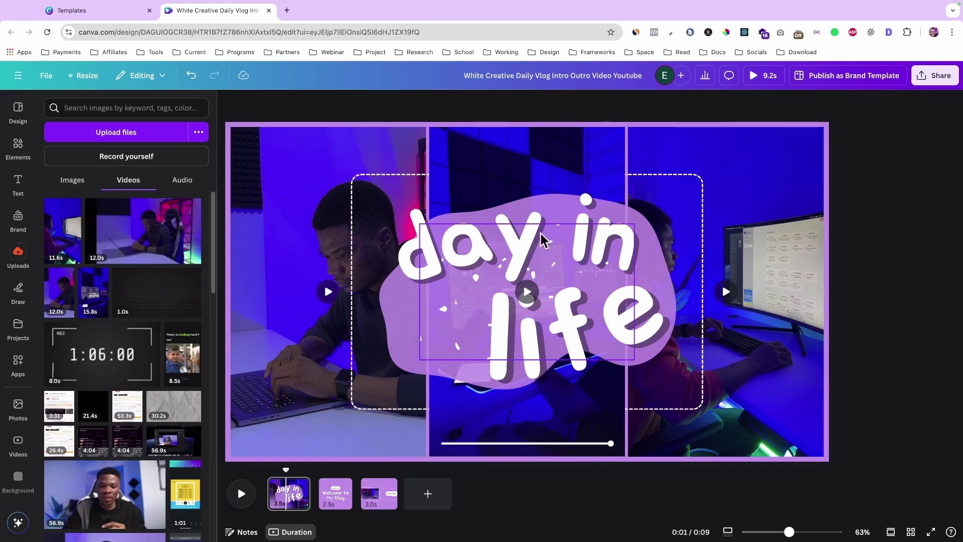
Change the Welcome page's Episode #43 label to Episode #01.
{"action": "left_click", "coordinate": [336, 499]}
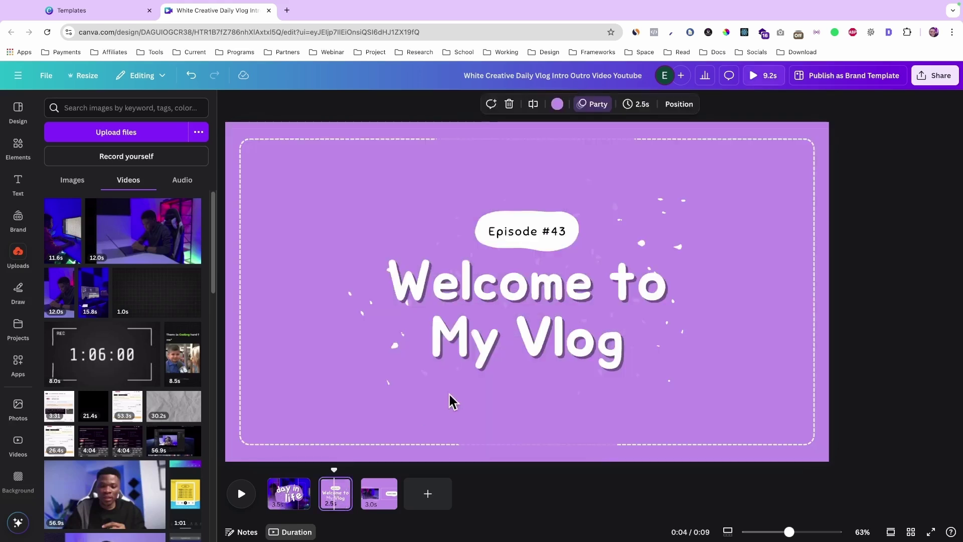
{"action": "left_click", "coordinate": [562, 234]}
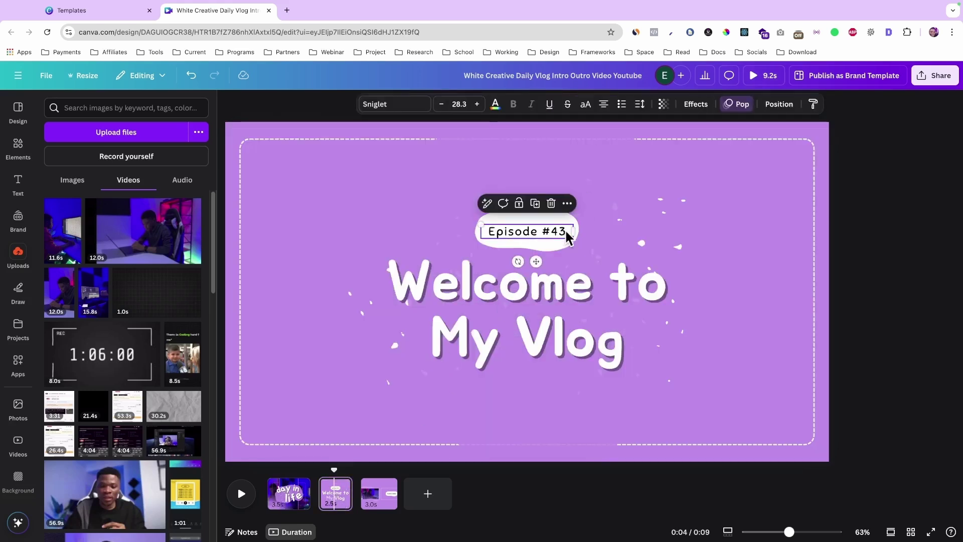
{"action": "left_click", "coordinate": [564, 230]}
{"action": "left_click", "coordinate": [570, 232]}
{"action": "key", "text": "BackSpace"}
{"action": "key", "text": "BackSpace"}
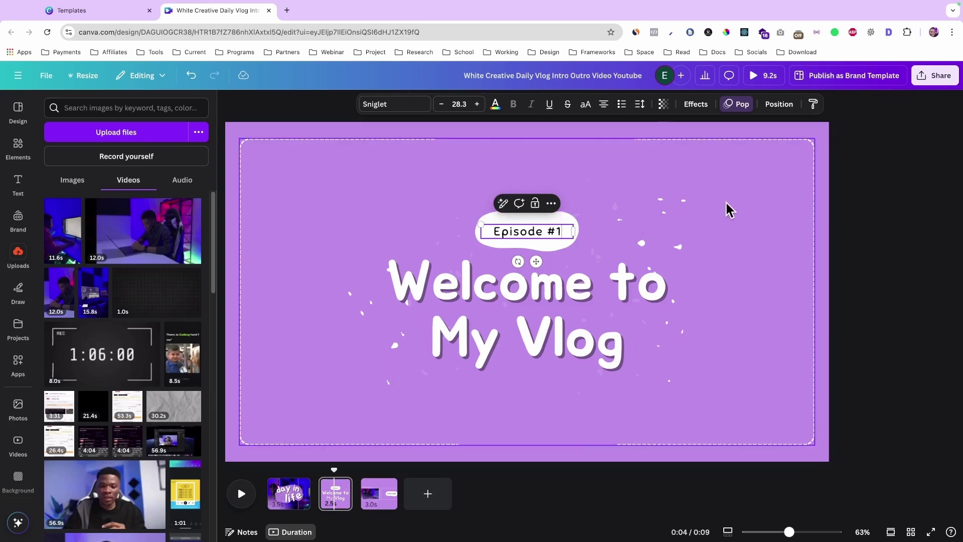
{"action": "type", "text": "0"}
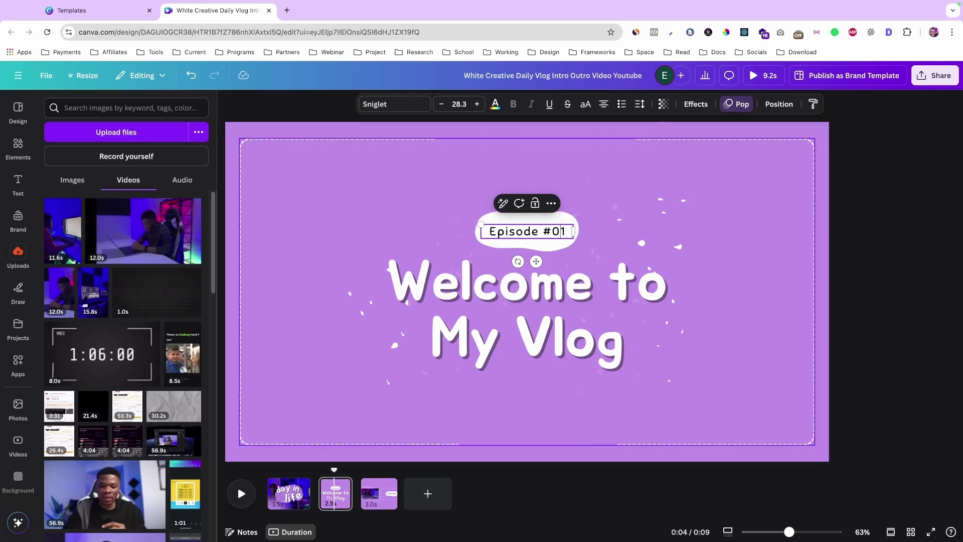
{"action": "left_click", "coordinate": [788, 190]}
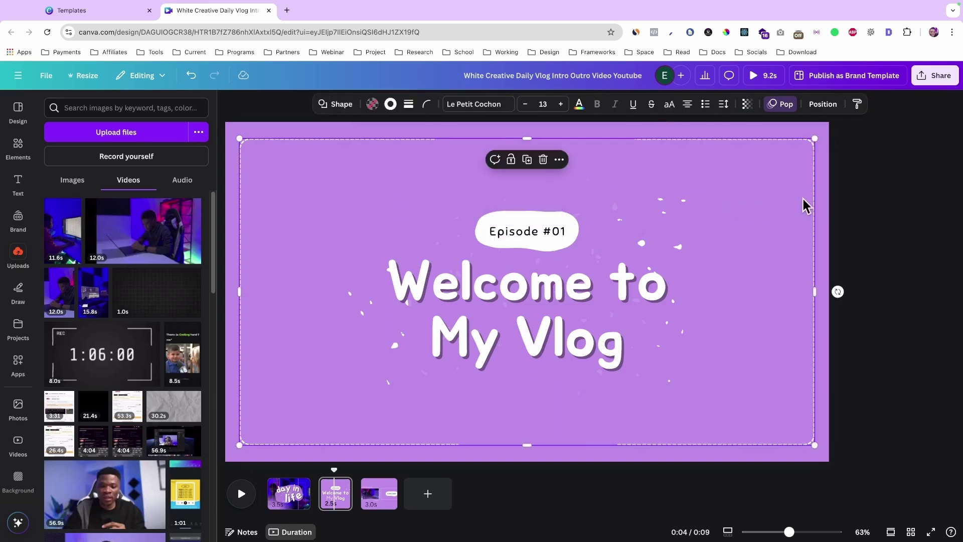
Add Dissolve transitions between pages 1 and 2 and between pages 2 and 3.
{"action": "left_click", "coordinate": [377, 499]}
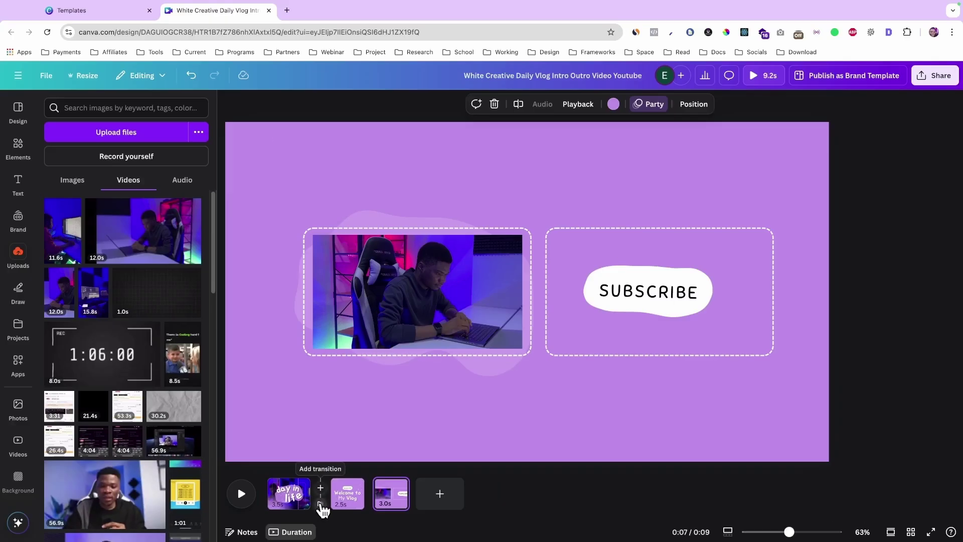
{"action": "left_click", "coordinate": [320, 504]}
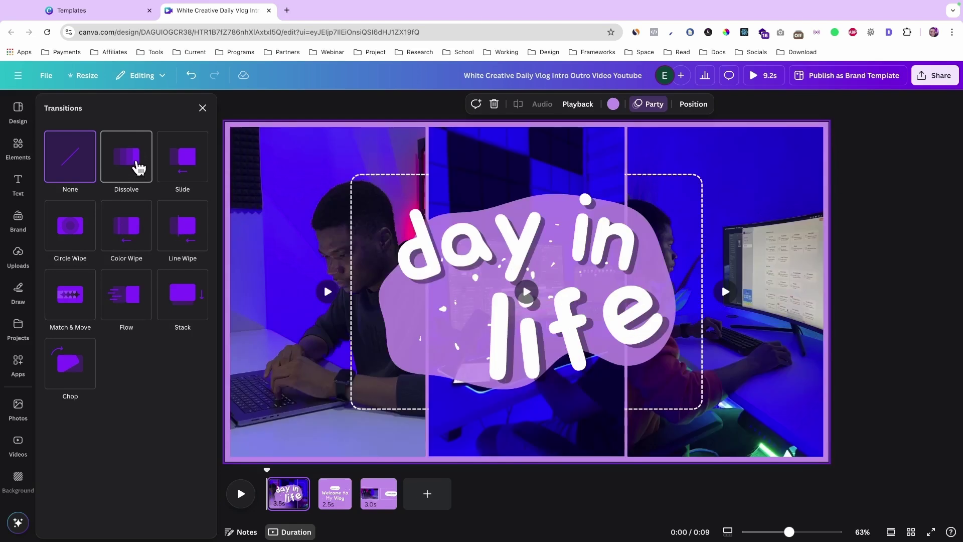
{"action": "left_click", "coordinate": [138, 168]}
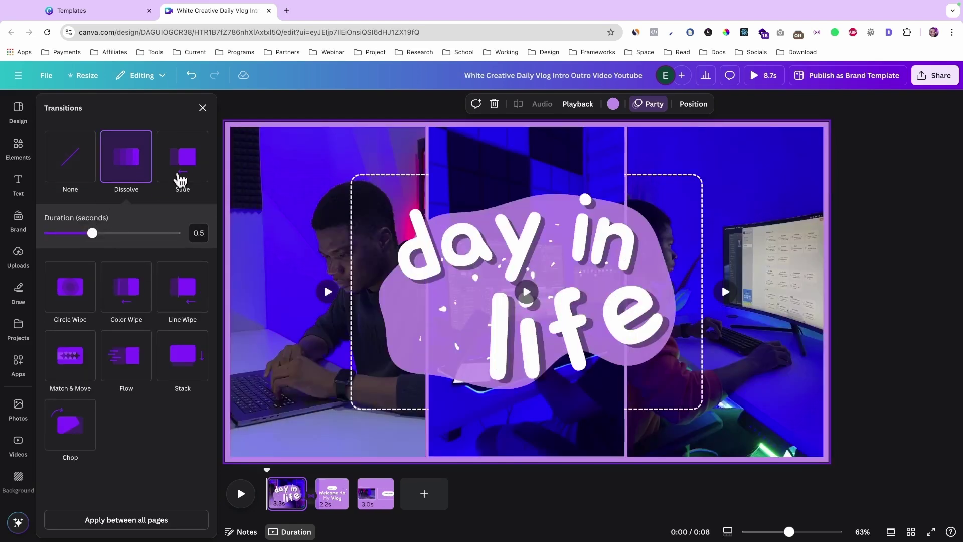
{"action": "left_click", "coordinate": [343, 501]}
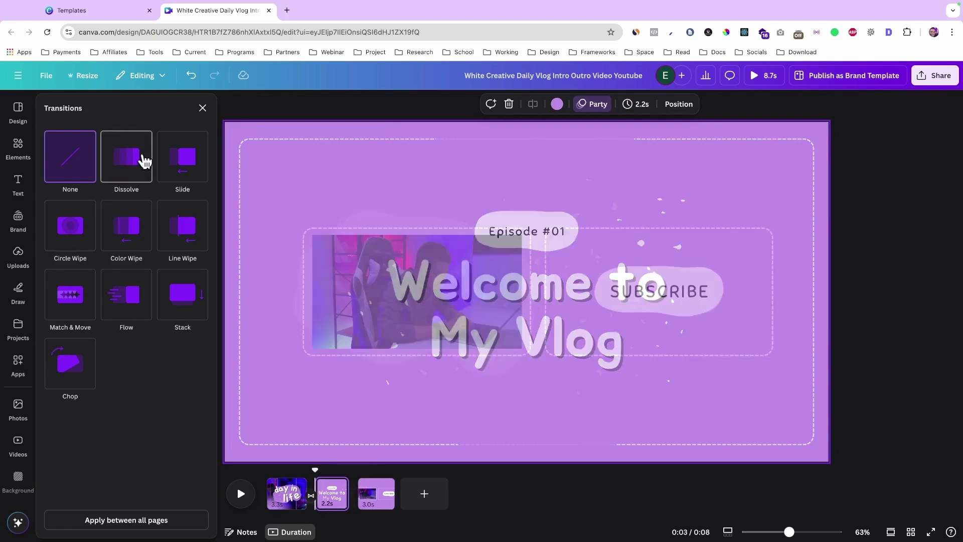
{"action": "left_click", "coordinate": [143, 161]}
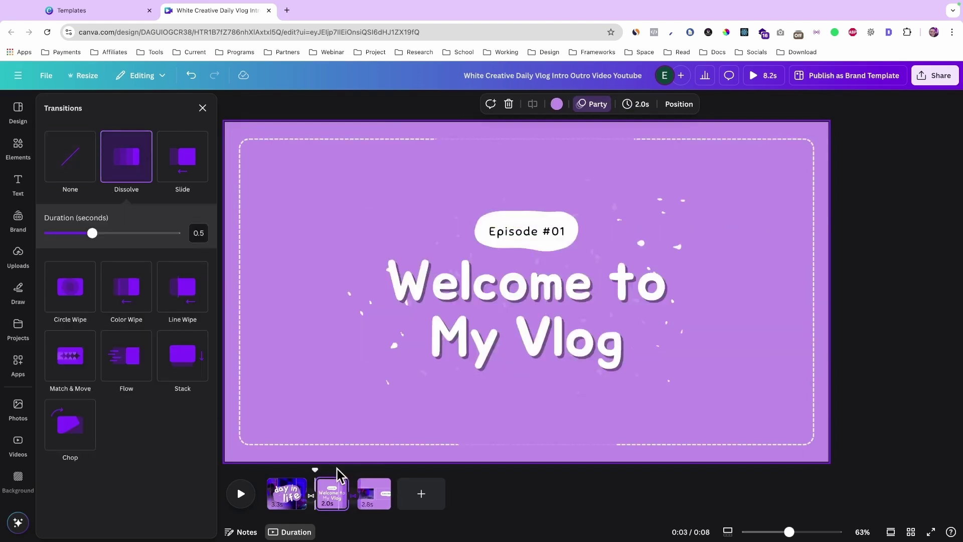
Play the intro back from the start to review the transitions.
{"action": "left_click_drag", "start_coordinate": [316, 470], "coordinate": [260, 469]}
{"action": "left_click", "coordinate": [241, 498]}
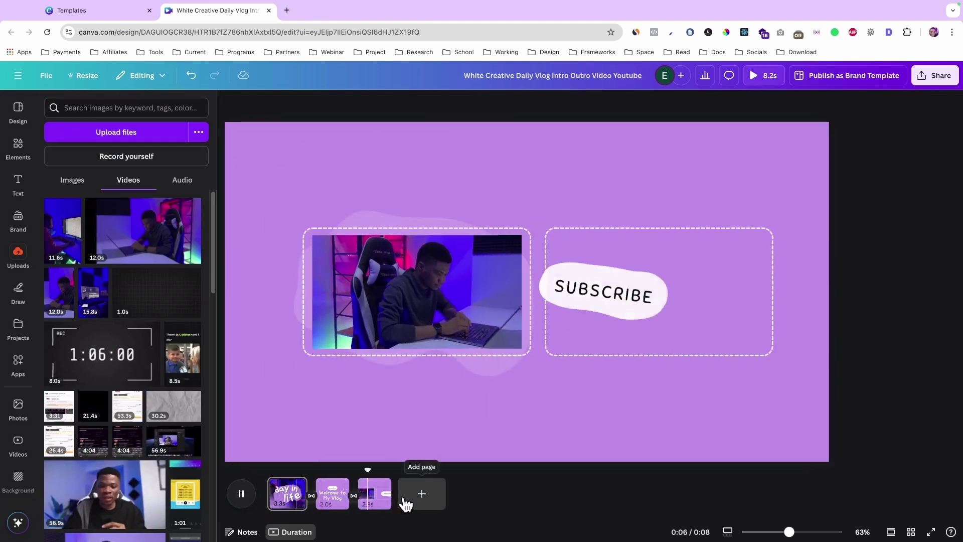
{"action": "left_click_drag", "start_coordinate": [373, 470], "coordinate": [259, 481]}
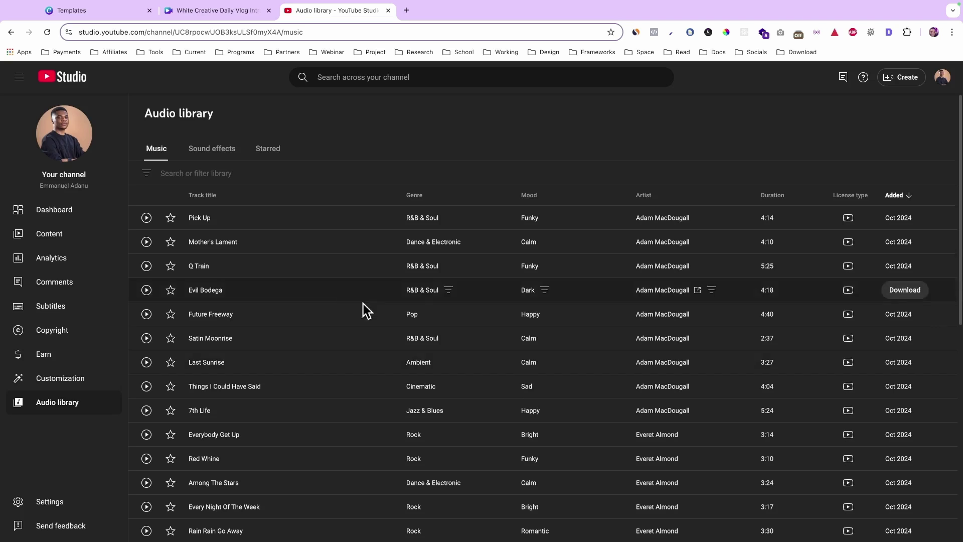
Preview Pick Up and Mother's Lament in the Audio library, then download Mother's Lament.
{"action": "scroll", "coordinate": [375, 315], "scroll_direction": "down", "scroll_amount": 3}
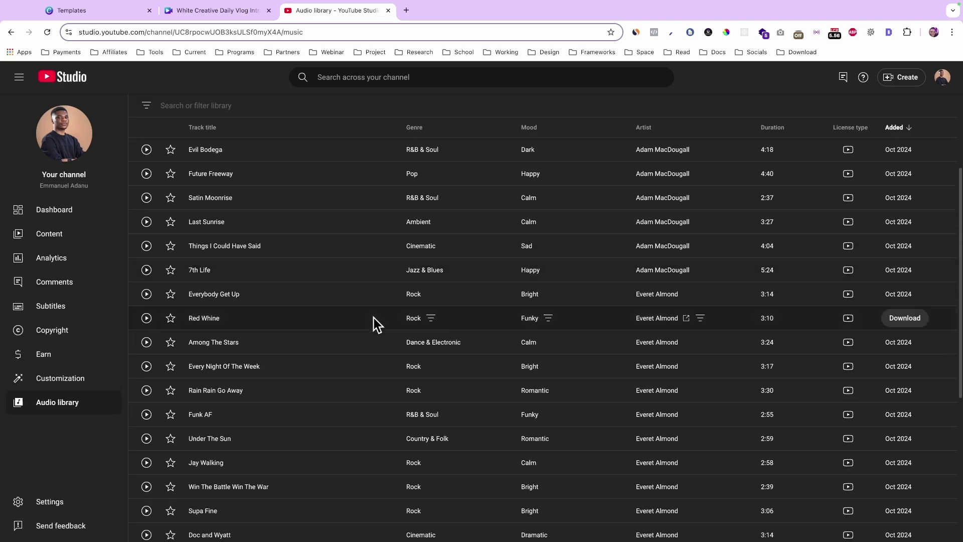
{"action": "scroll", "coordinate": [375, 315], "scroll_direction": "down", "scroll_amount": 5}
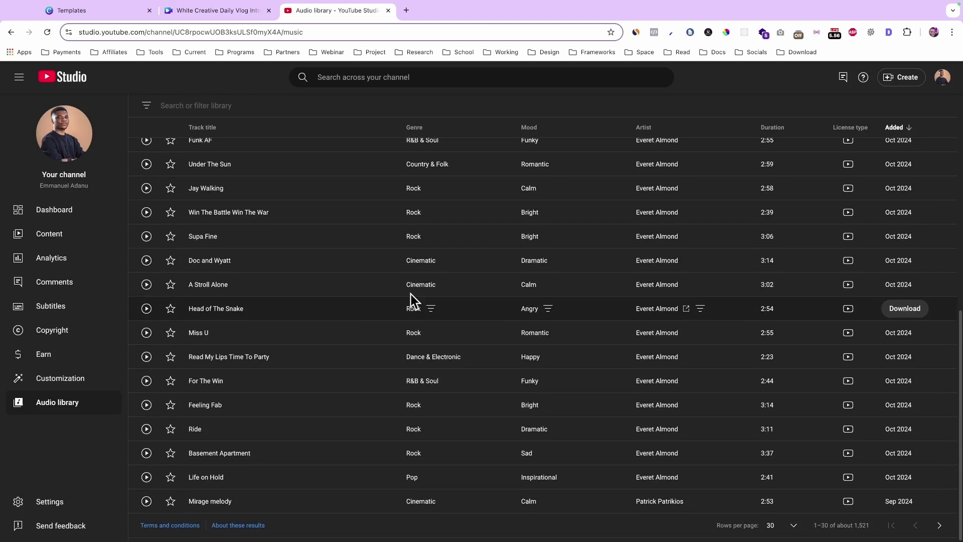
{"action": "scroll", "coordinate": [373, 240], "scroll_direction": "up", "scroll_amount": 8}
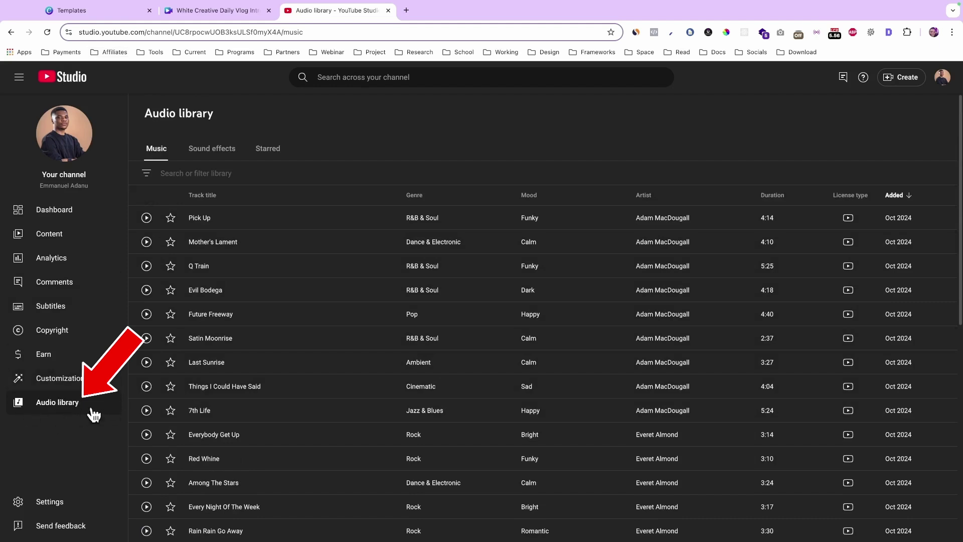
{"action": "scroll", "coordinate": [269, 260], "scroll_direction": "down", "scroll_amount": 1}
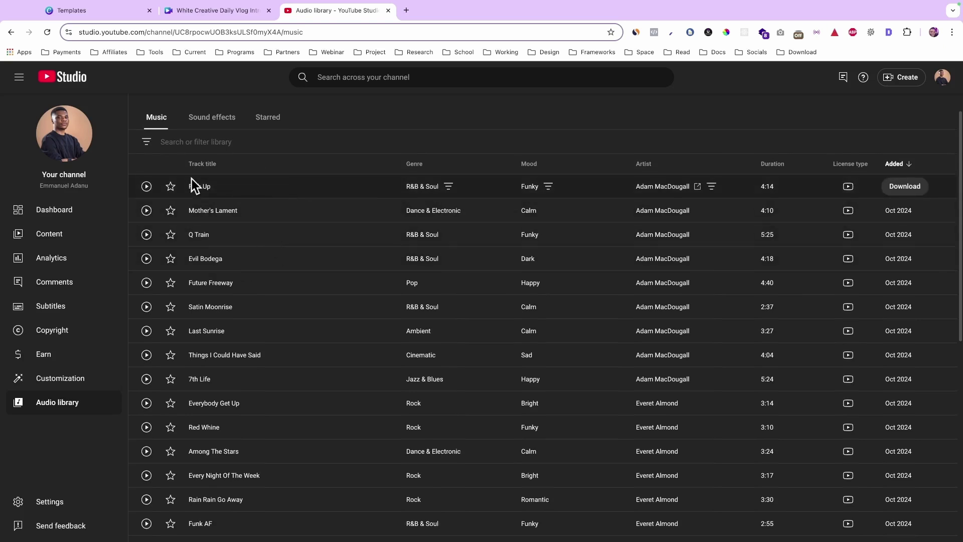
{"action": "left_click", "coordinate": [146, 187]}
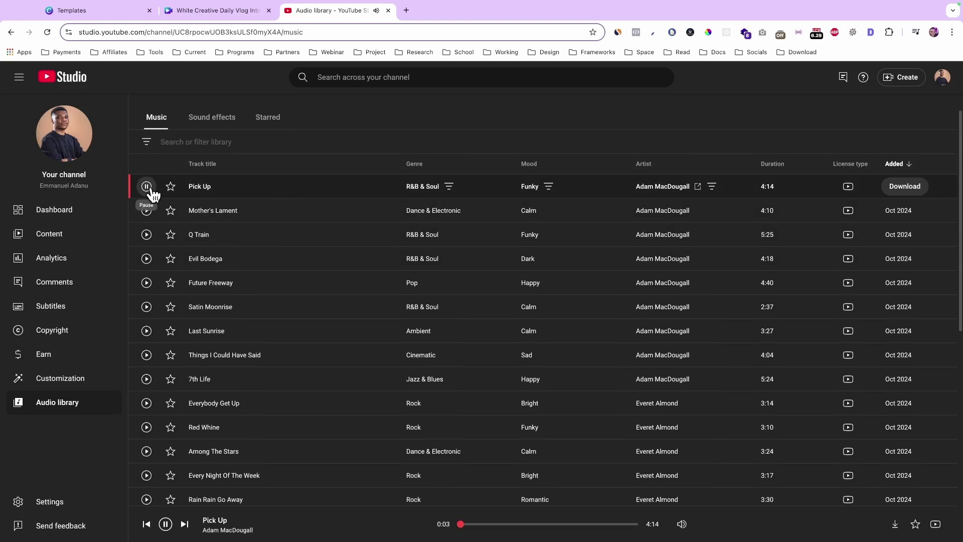
{"action": "left_click", "coordinate": [148, 211]}
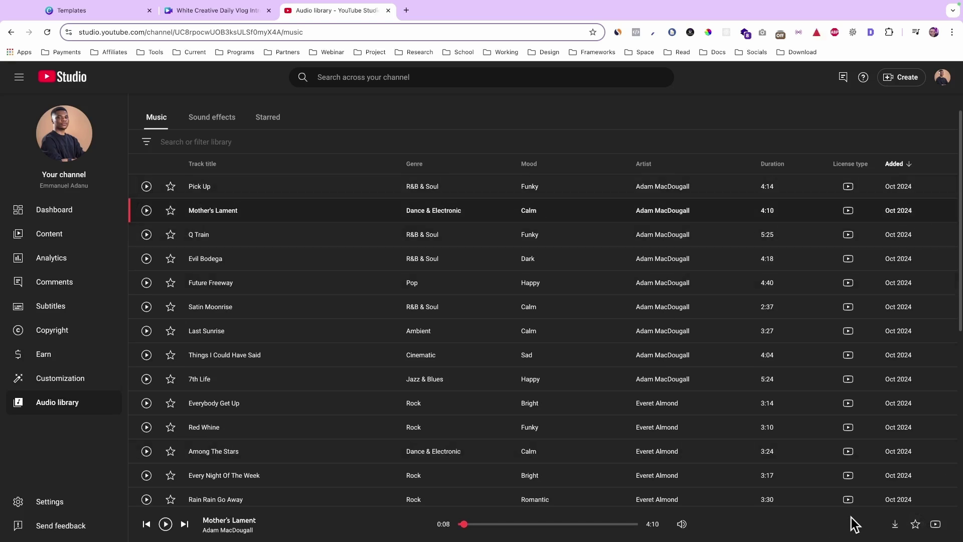
{"action": "left_click", "coordinate": [895, 524]}
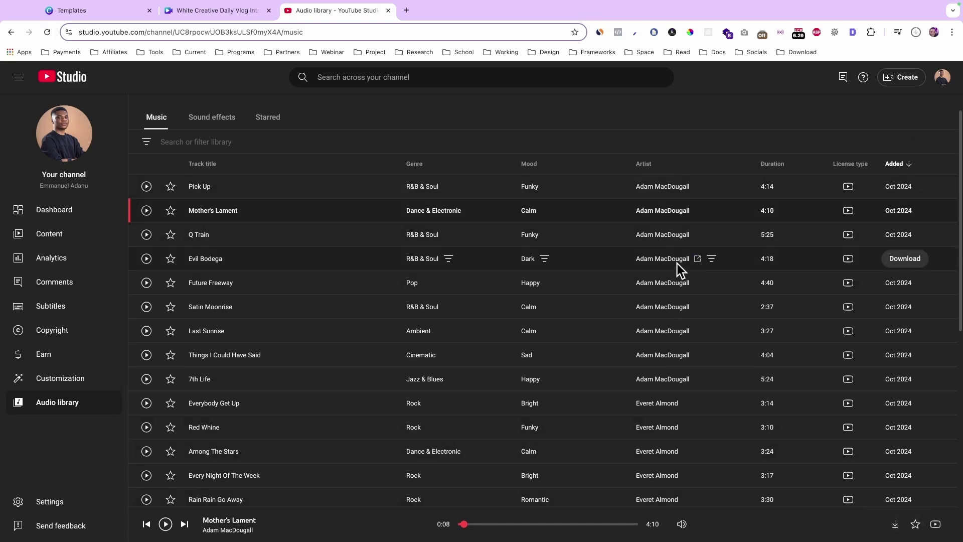
Upload the Mother's Lament MP3 to Canva, add it to the design and play it.
{"action": "left_click", "coordinate": [221, 10]}
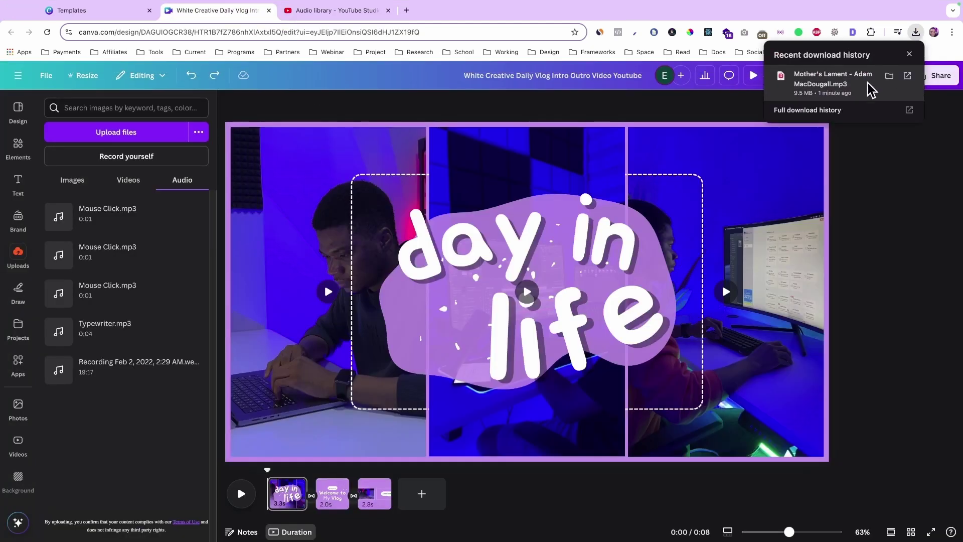
{"action": "left_click_drag", "start_coordinate": [860, 87], "coordinate": [172, 295]}
{"action": "left_click_drag", "start_coordinate": [78, 215], "coordinate": [408, 344]}
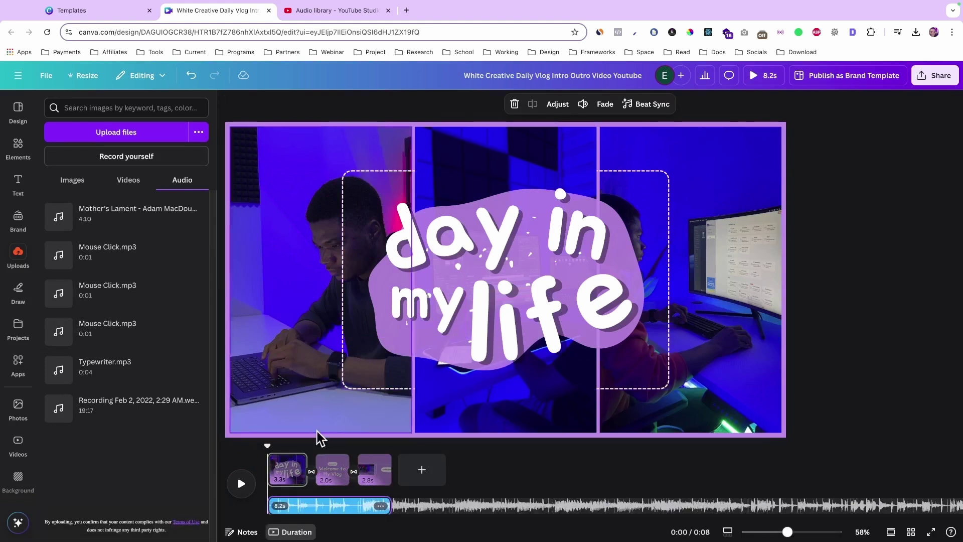
{"action": "left_click", "coordinate": [243, 483]}
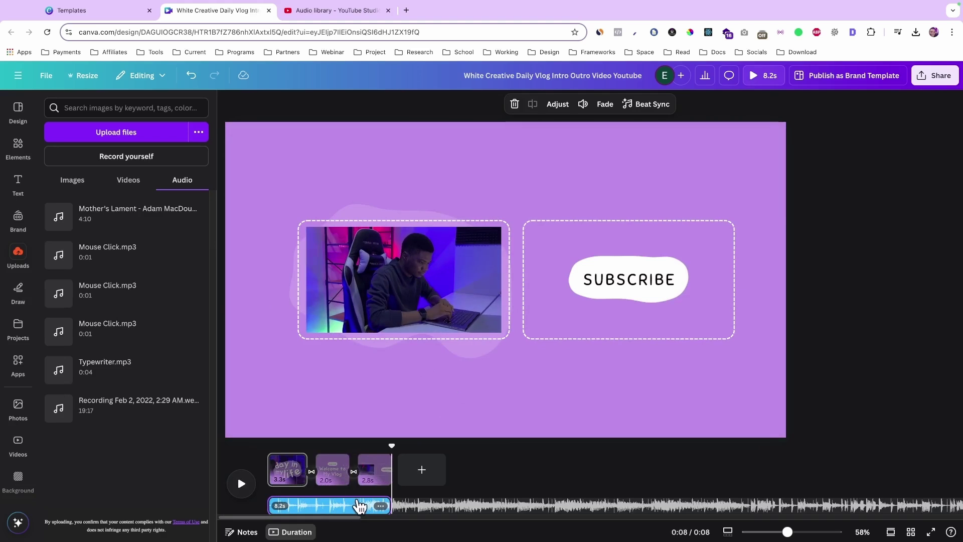
Offset the Mother's Lament waveform in its track and replay the 8.2-second intro from the start.
{"action": "left_click", "coordinate": [357, 504]}
{"action": "left_click_drag", "start_coordinate": [361, 505], "coordinate": [349, 505]}
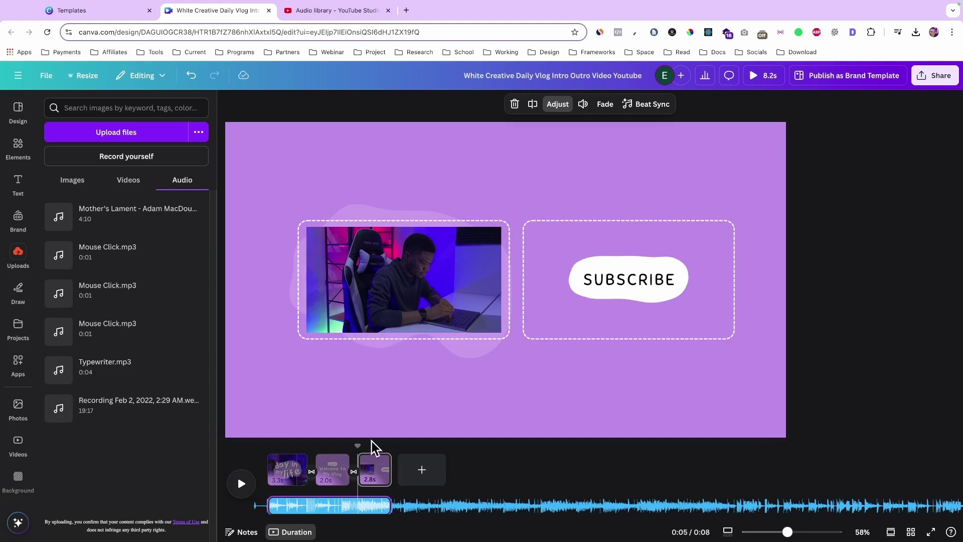
{"action": "left_click_drag", "start_coordinate": [357, 445], "coordinate": [247, 449]}
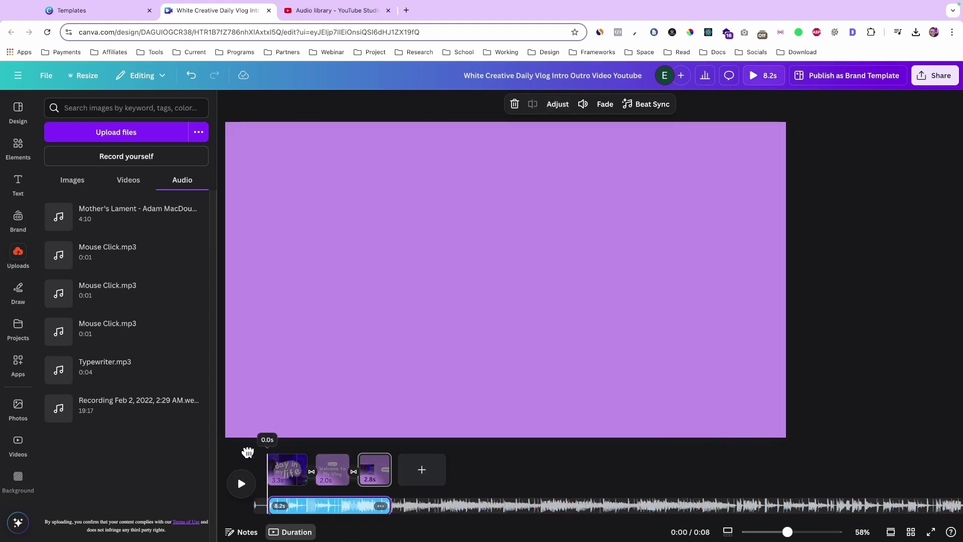
{"action": "left_click", "coordinate": [242, 484]}
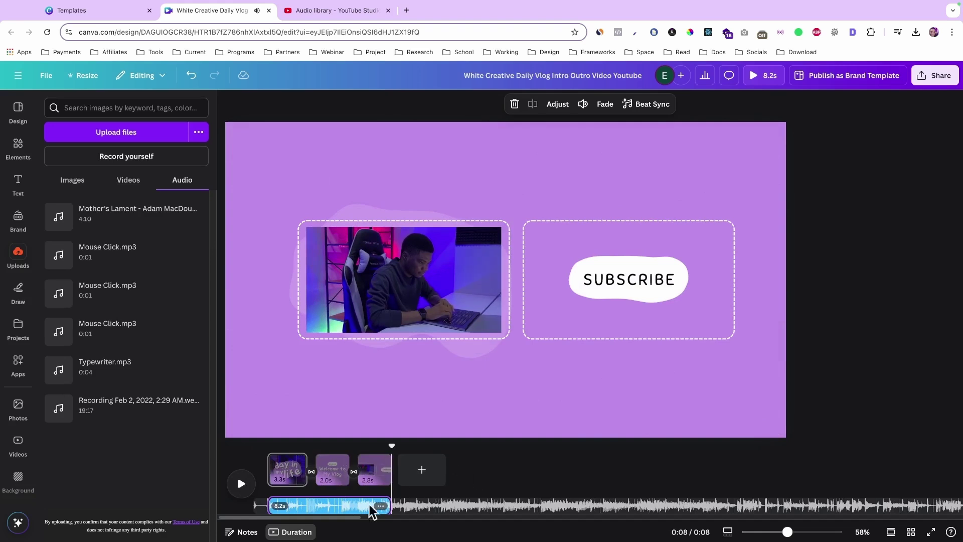
Undo the accidental text change made to the 'day in my life' title on page 1.
{"action": "left_click", "coordinate": [281, 469]}
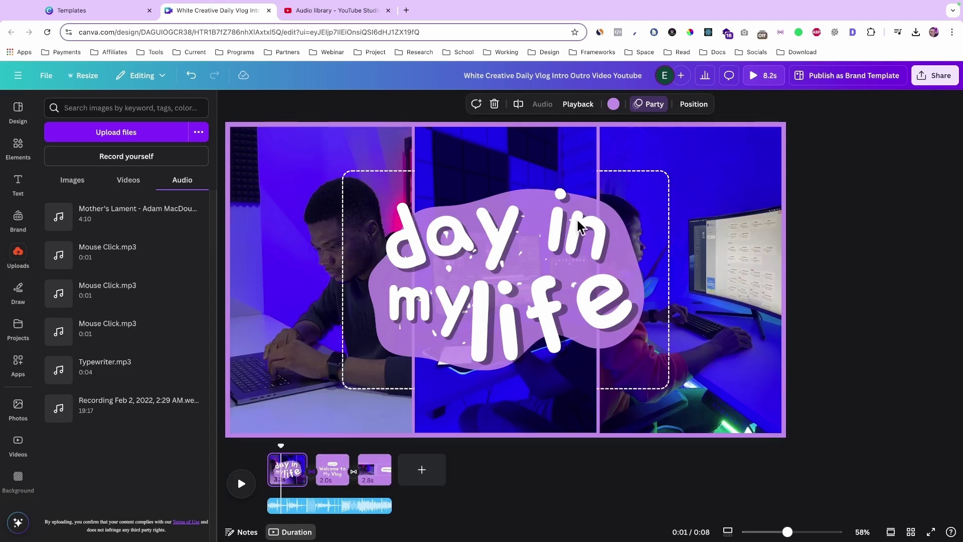
{"action": "left_click", "coordinate": [505, 250]}
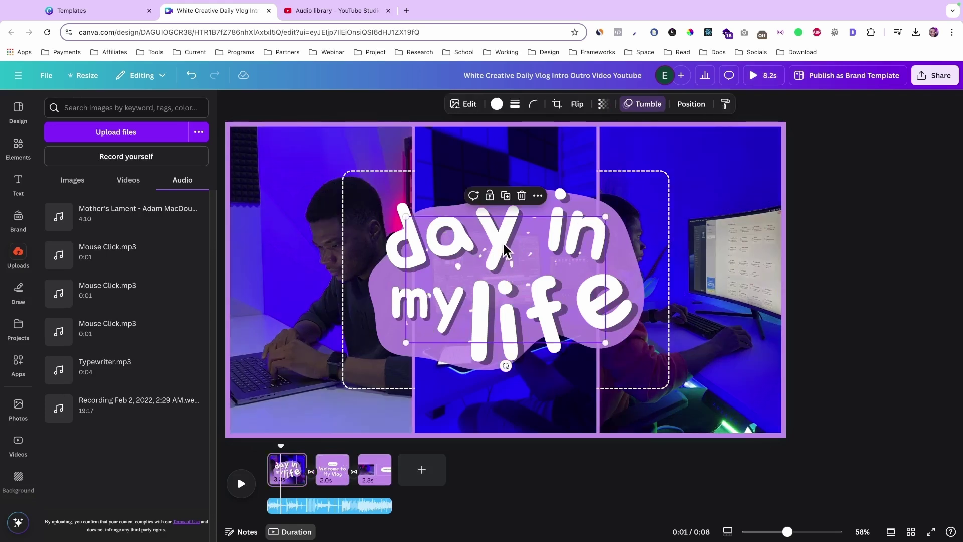
{"action": "left_click", "coordinate": [616, 307]}
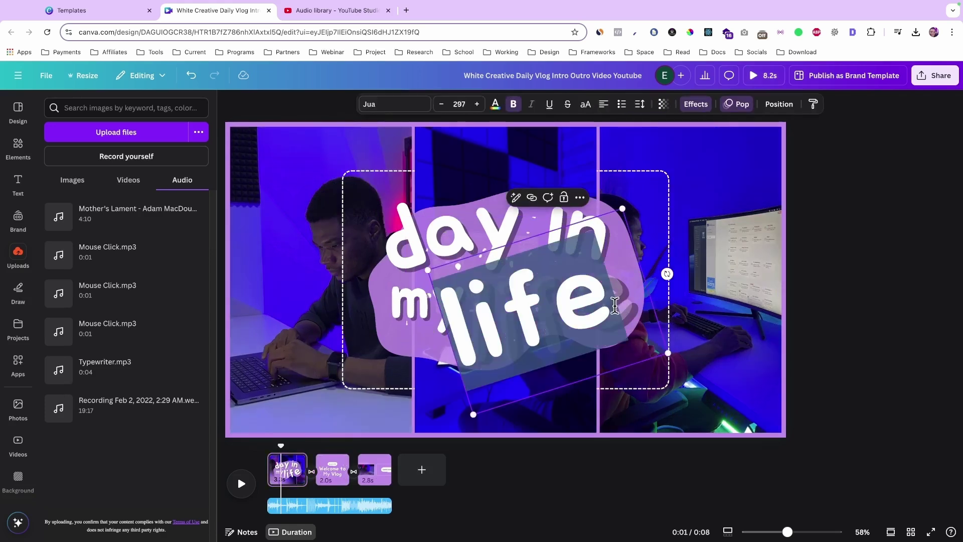
{"action": "type", "text": "hdfadfghed"}
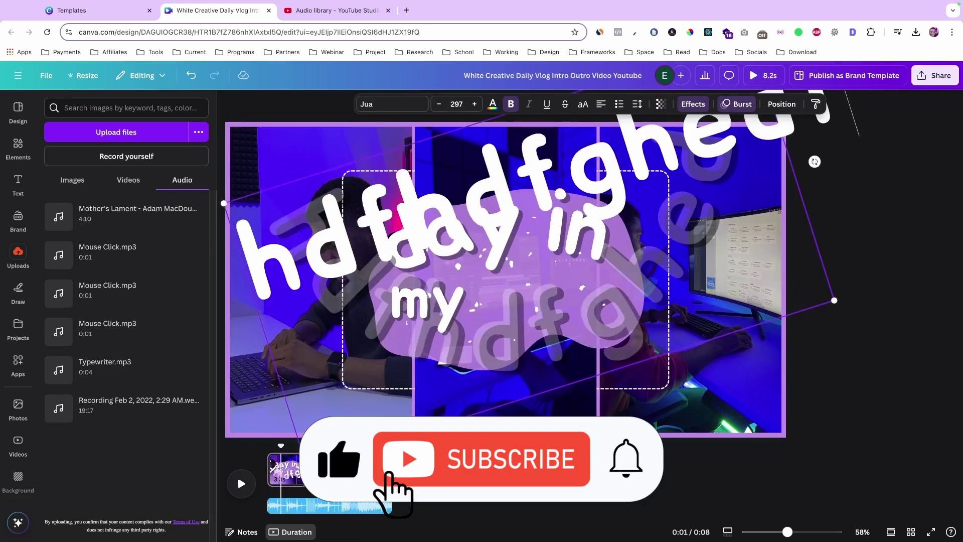
{"action": "key", "text": "ctrl+z"}
Replace 'Vlog' with 'Channel' in the page 2 heading, then review the pages.
{"action": "left_click", "coordinate": [657, 300]}
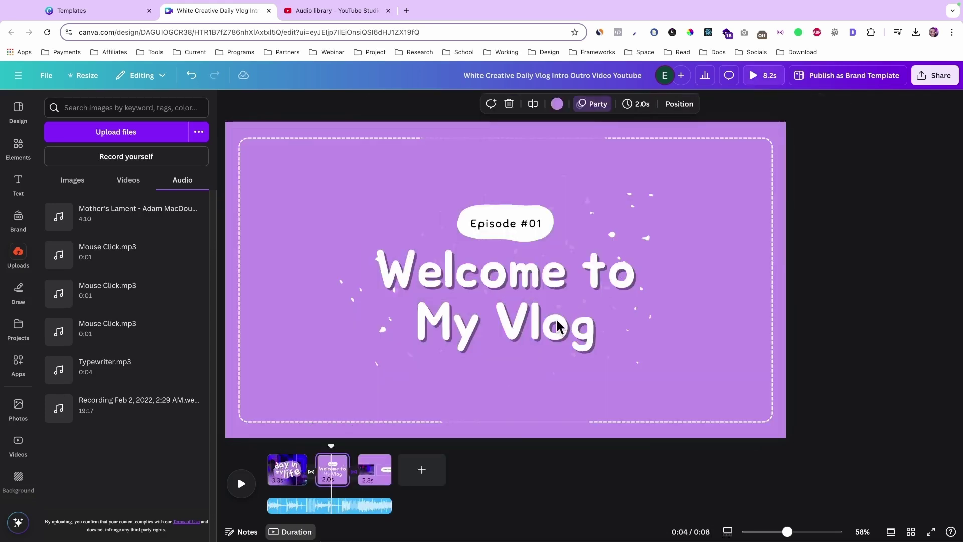
{"action": "double_click", "coordinate": [555, 326]}
{"action": "double_click", "coordinate": [555, 321]}
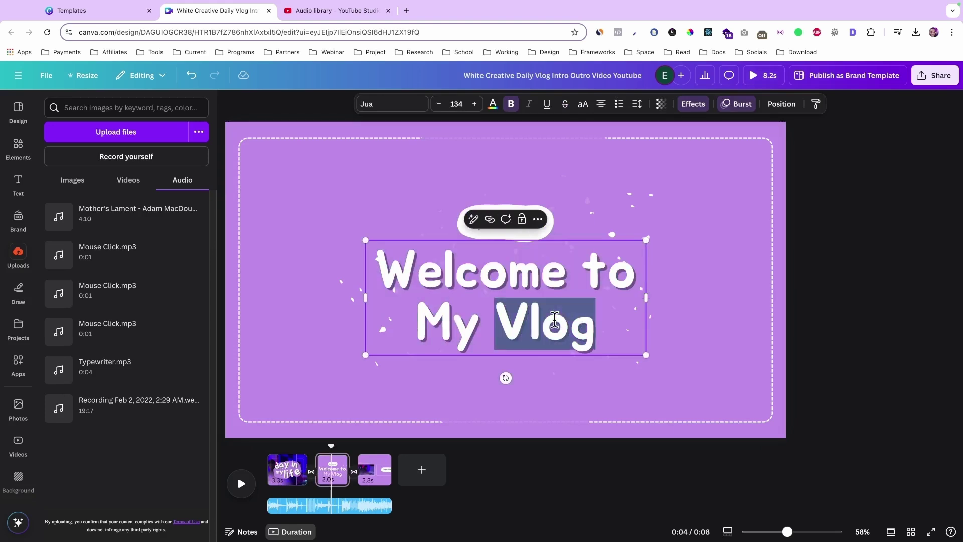
{"action": "type", "text": "Channel"}
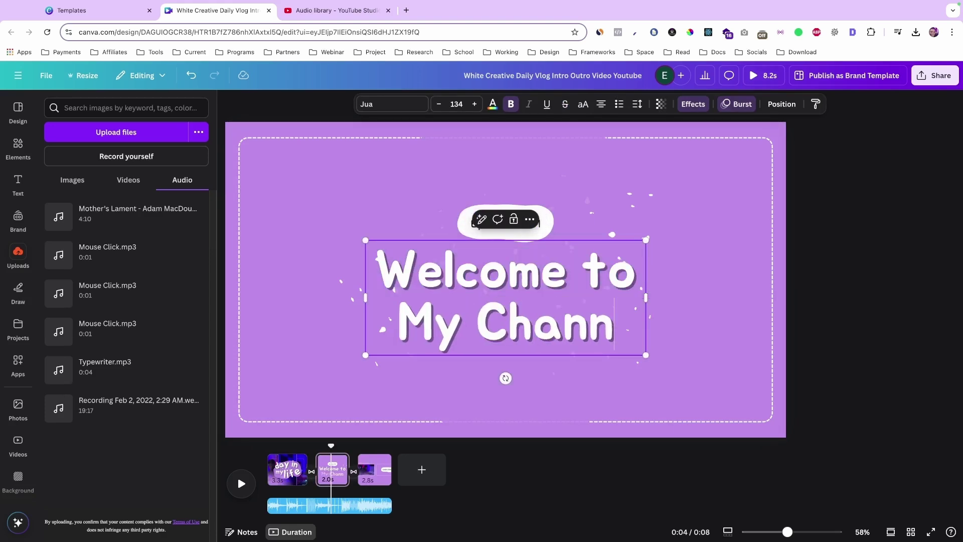
{"action": "left_click", "coordinate": [752, 244]}
{"action": "key", "text": "space"}
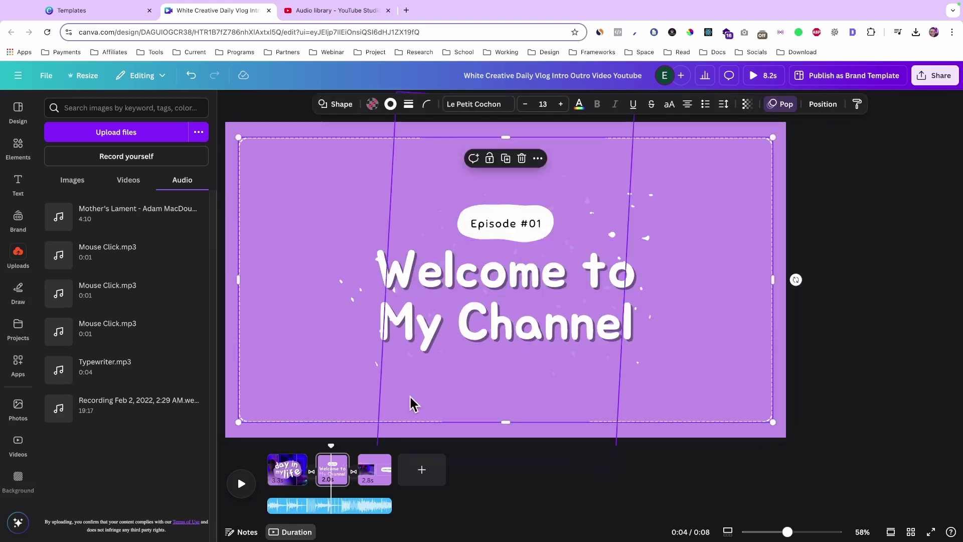
{"action": "left_click", "coordinate": [289, 479]}
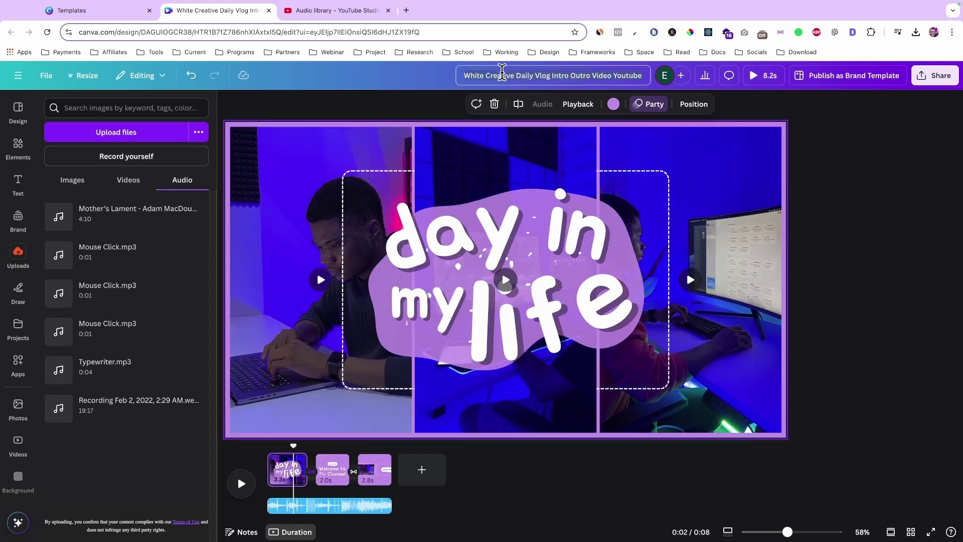
Rename the design to 'My YouTube Intro'.
{"action": "left_click", "coordinate": [502, 72]}
{"action": "type", "text": "My YouT"}
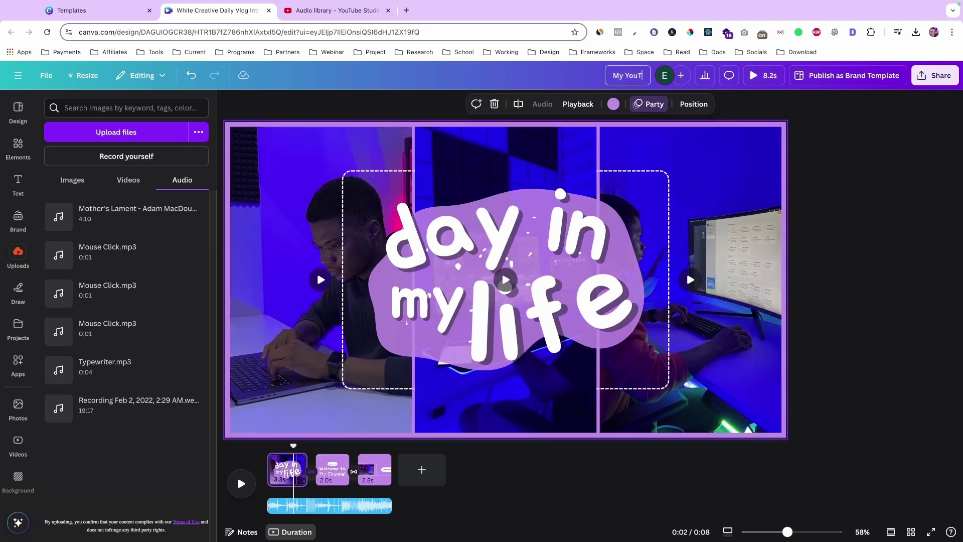
{"action": "type", "text": "o"}
{"action": "key", "text": "Return"}
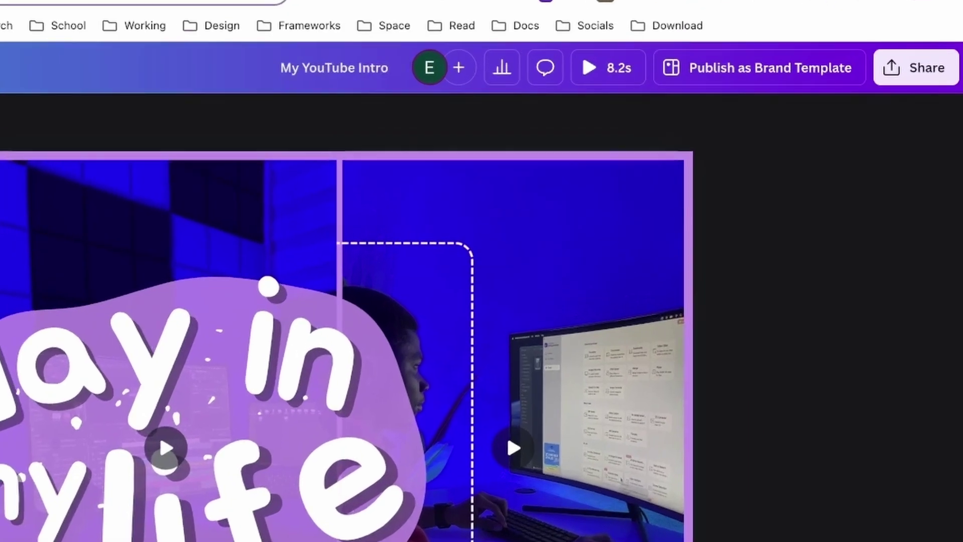
Download all three pages as a 1080p MP4 video.
{"action": "left_click", "coordinate": [895, 70]}
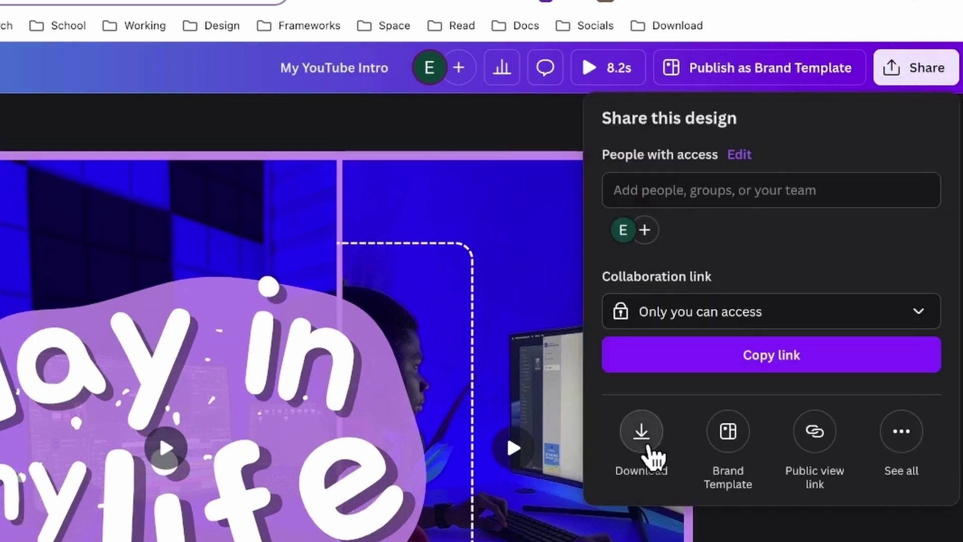
{"action": "left_click", "coordinate": [646, 448]}
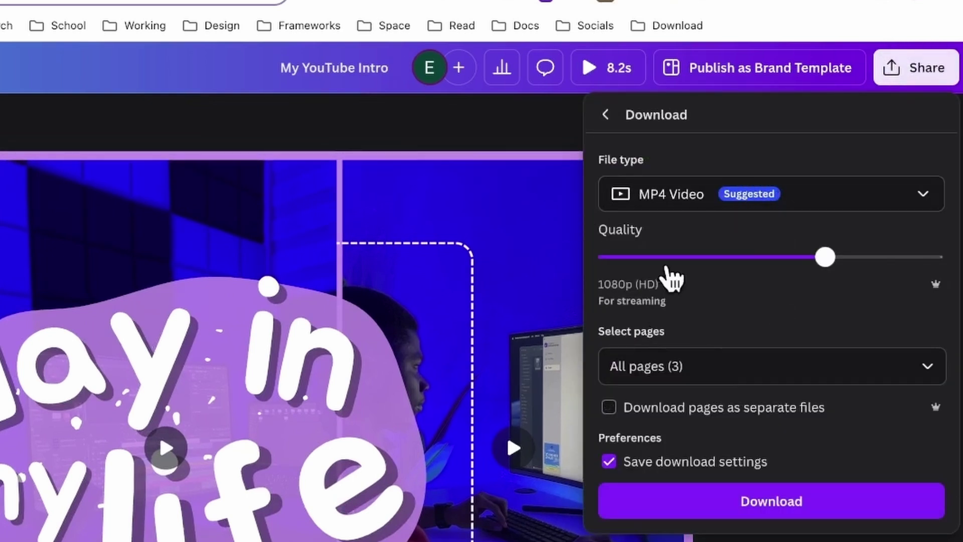
{"action": "left_click_drag", "start_coordinate": [825, 257], "coordinate": [862, 276]}
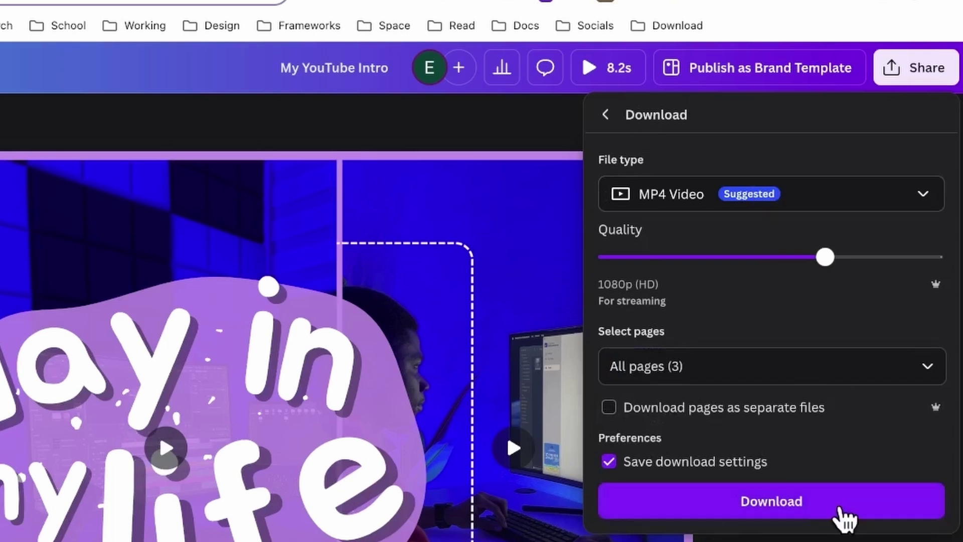
{"action": "left_click", "coordinate": [750, 501]}
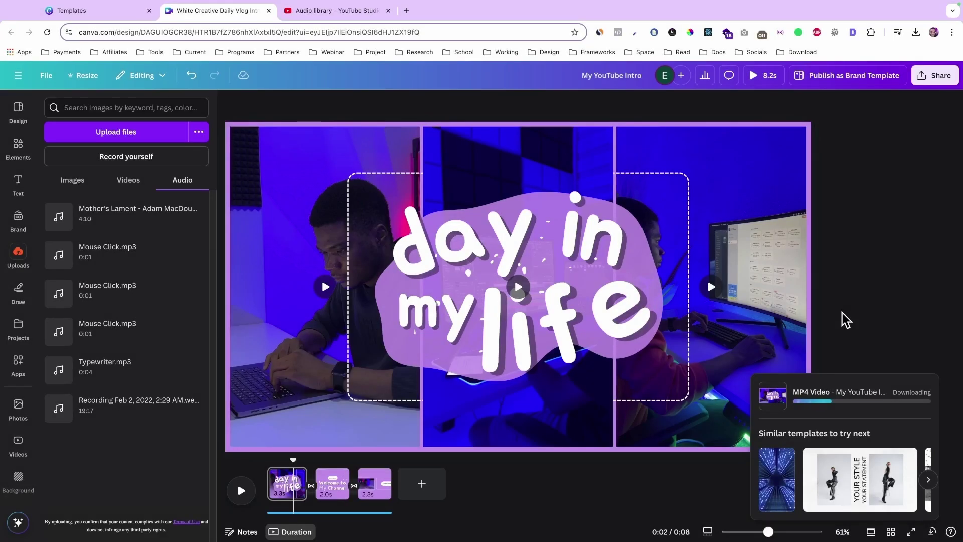